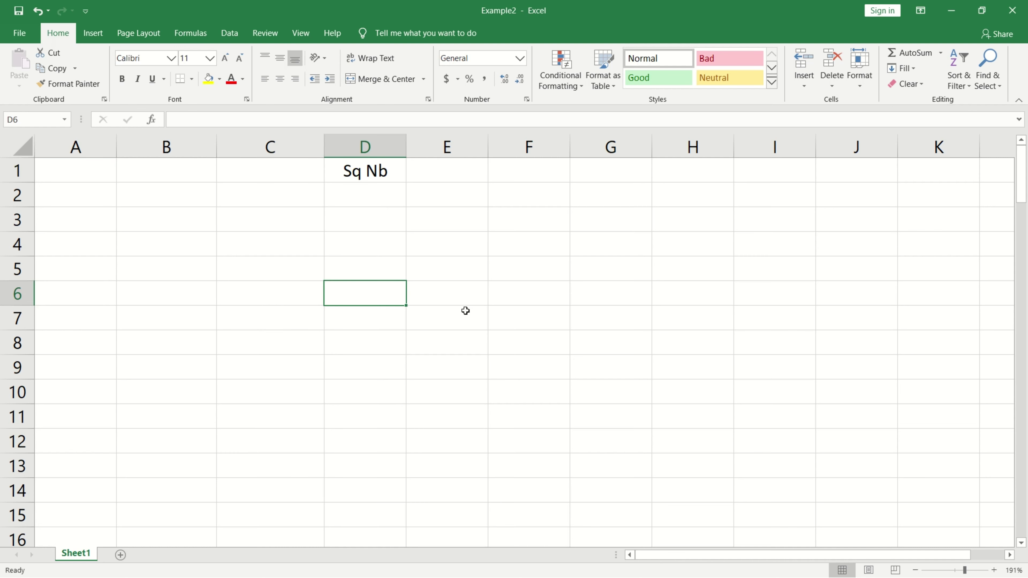
- Enter the starting values 7 in D6 and 8 in D7 under Sq Nb
type("7")
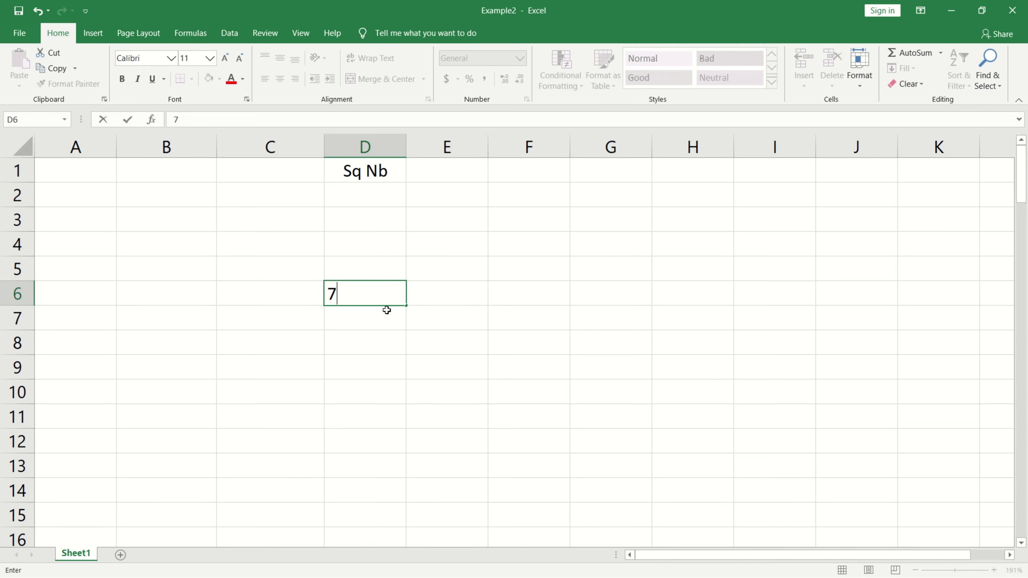
key("Return")
type("8")
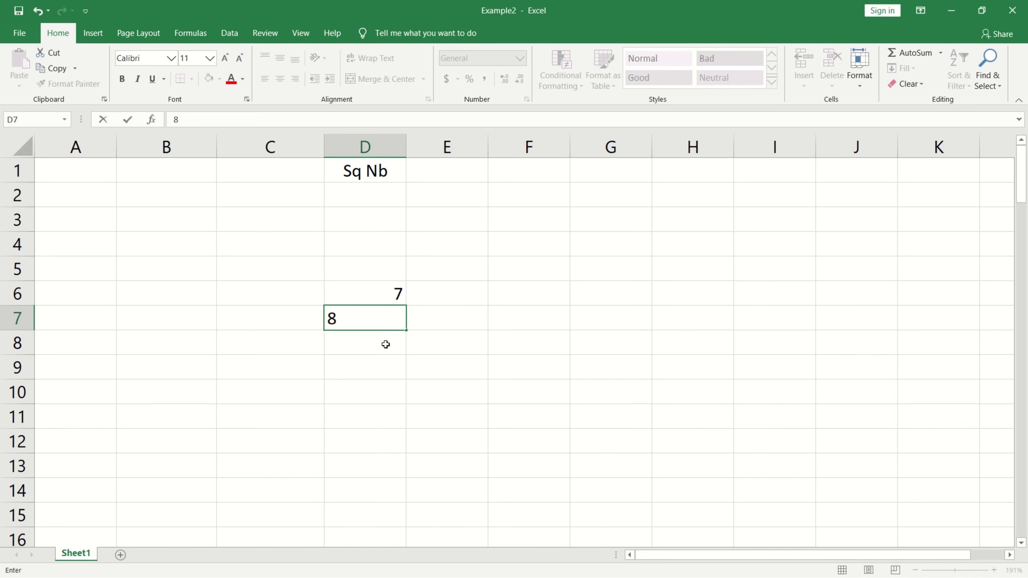
key("Return")
- Fill the 7, 8 series down to 14 in D13 and up to 3 in D2
left_click(396, 292)
left_click(391, 316)
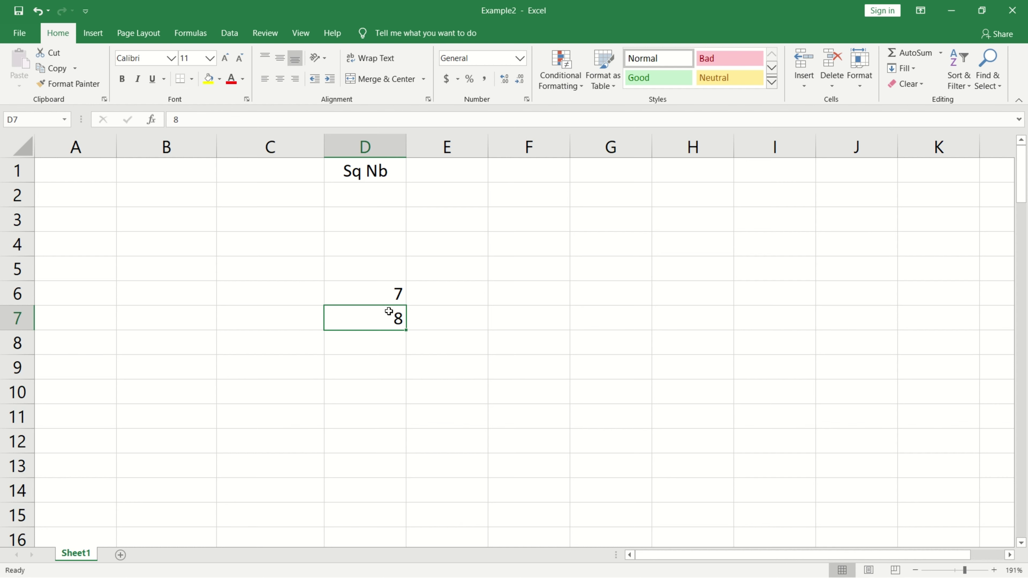
left_click(393, 294)
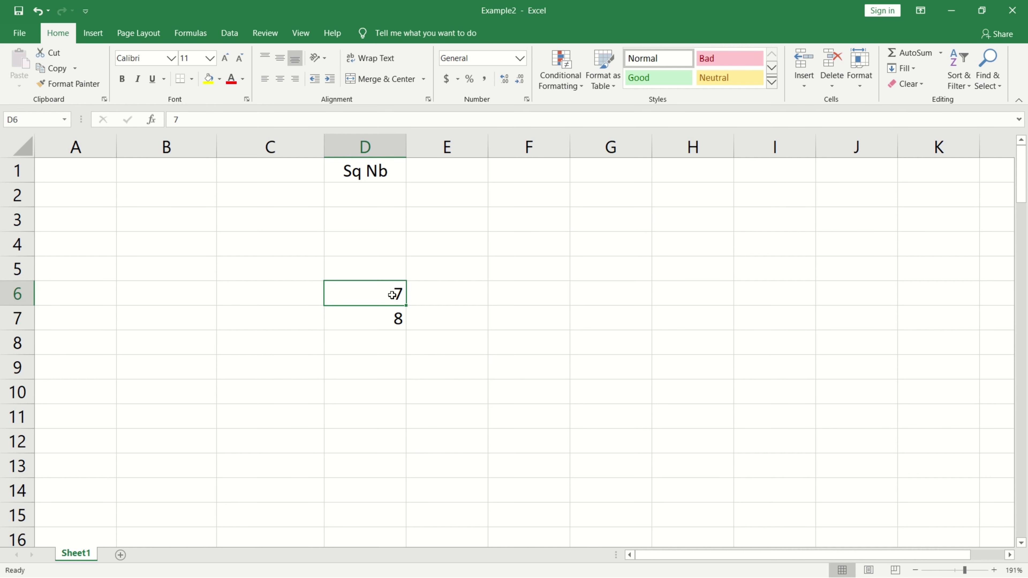
left_click(391, 318, "shift")
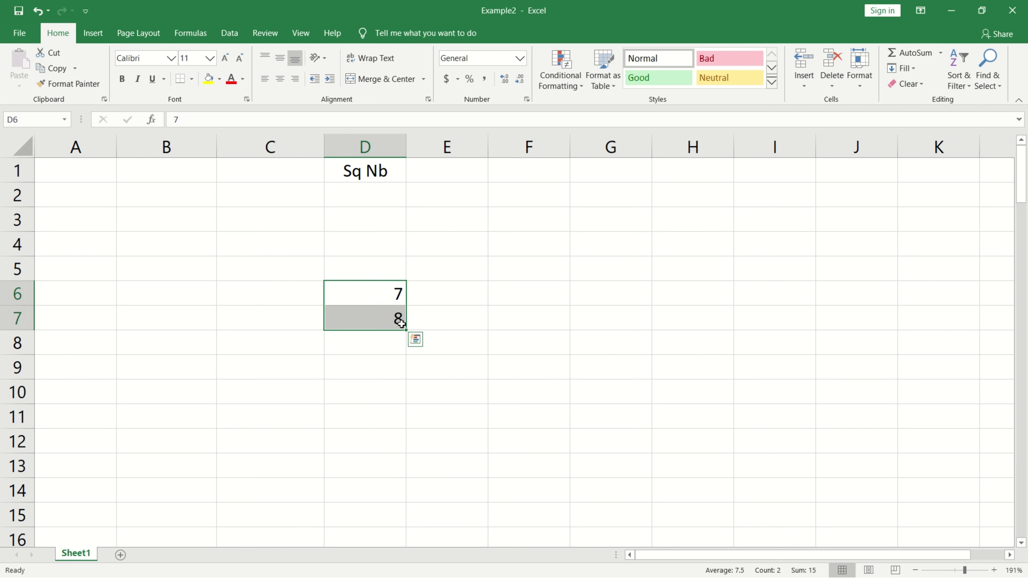
key("shift+Up")
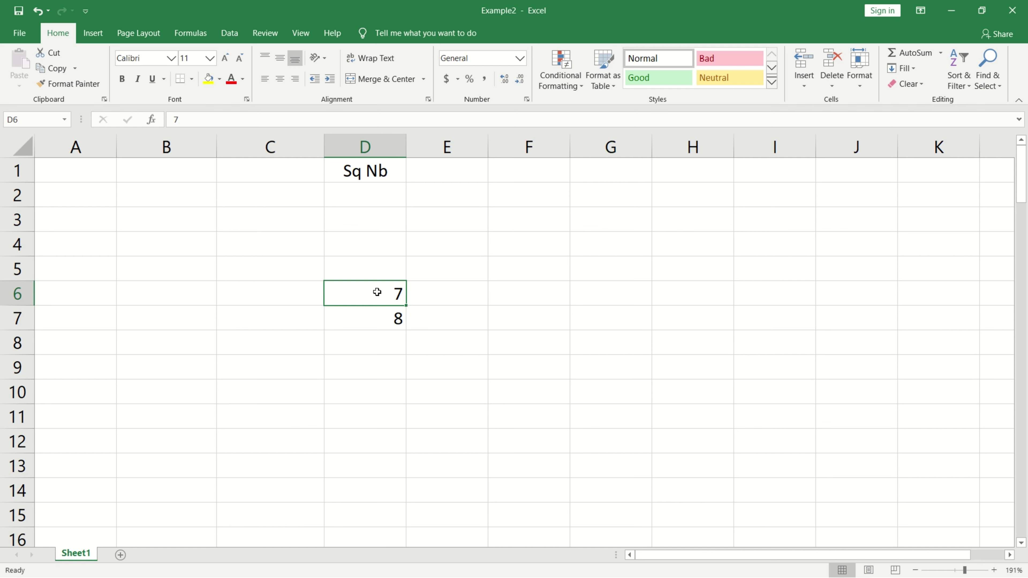
left_click(396, 323, "shift")
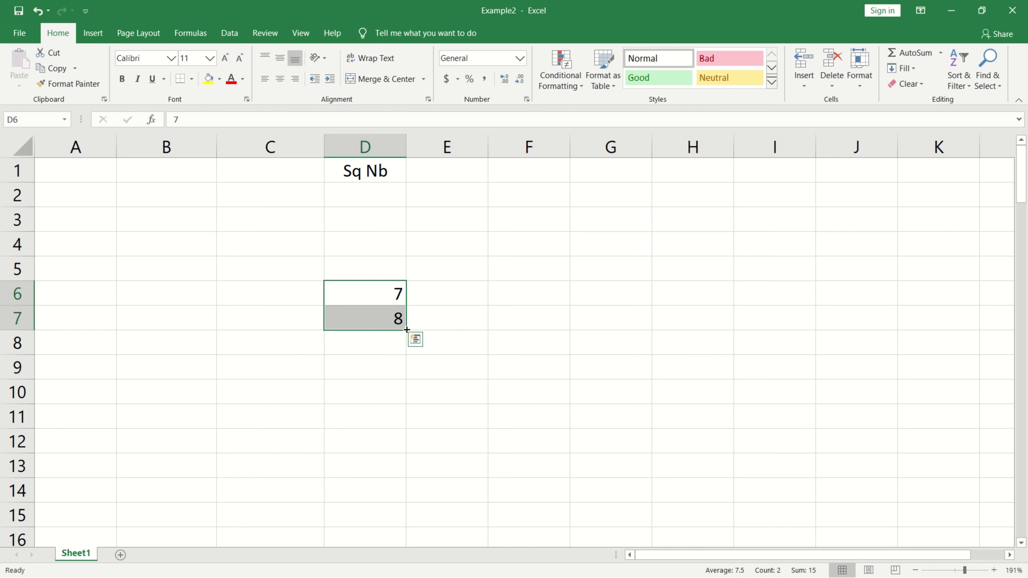
left_click_drag(407, 329, 407, 460)
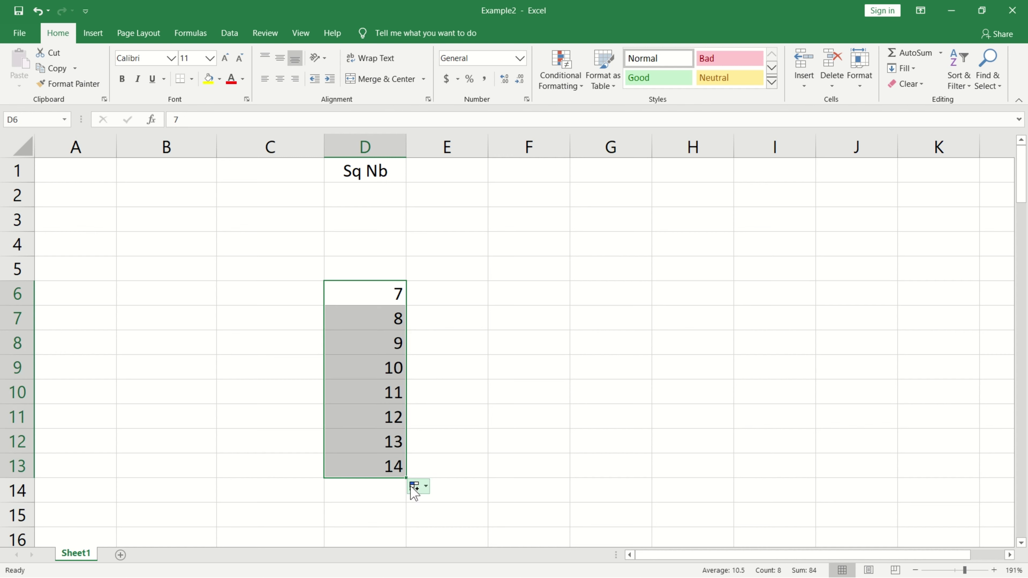
left_click_drag(407, 478, 427, 193)
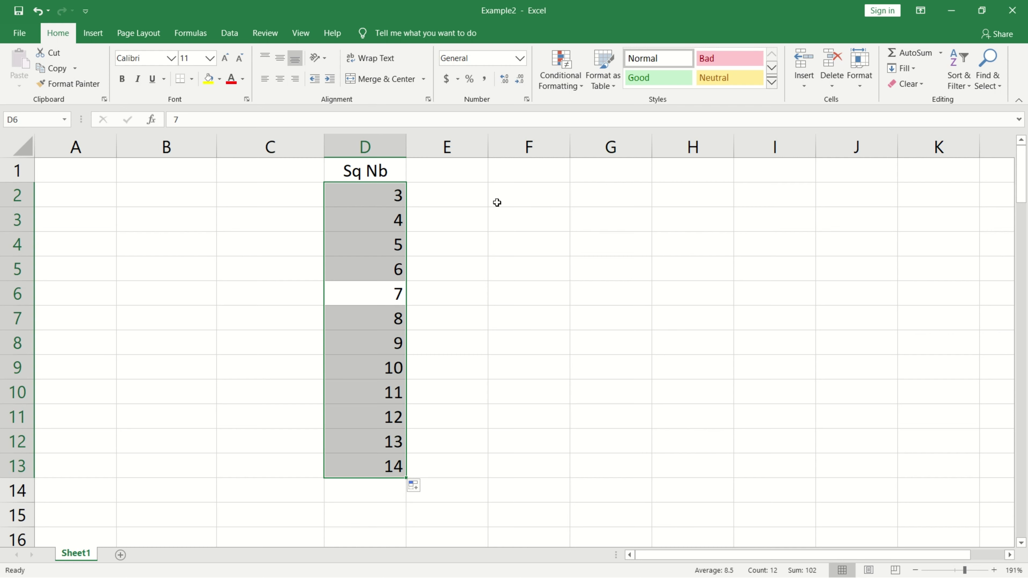
- Enter 1 and 2 in E2:E3 and fill the count down to 11 in E12
double_click(457, 200)
type("1")
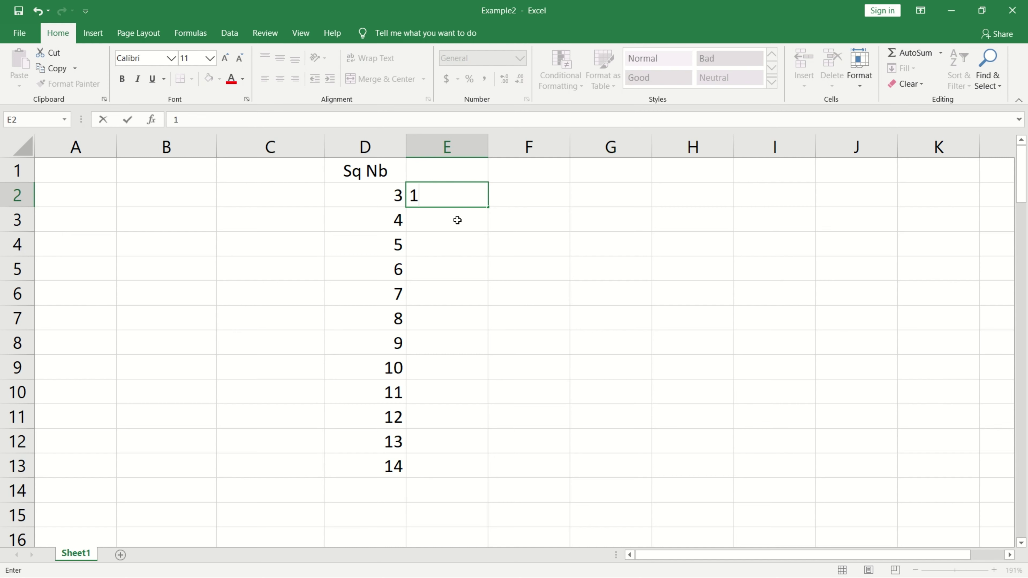
left_click(459, 220)
type("2")
left_click(464, 243)
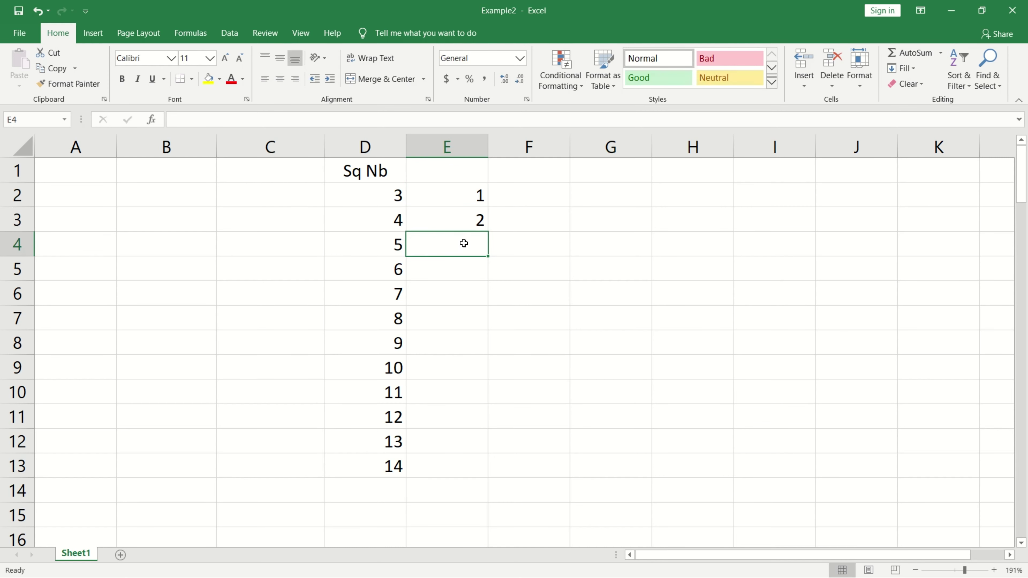
left_click(478, 196)
left_click(481, 221, "shift")
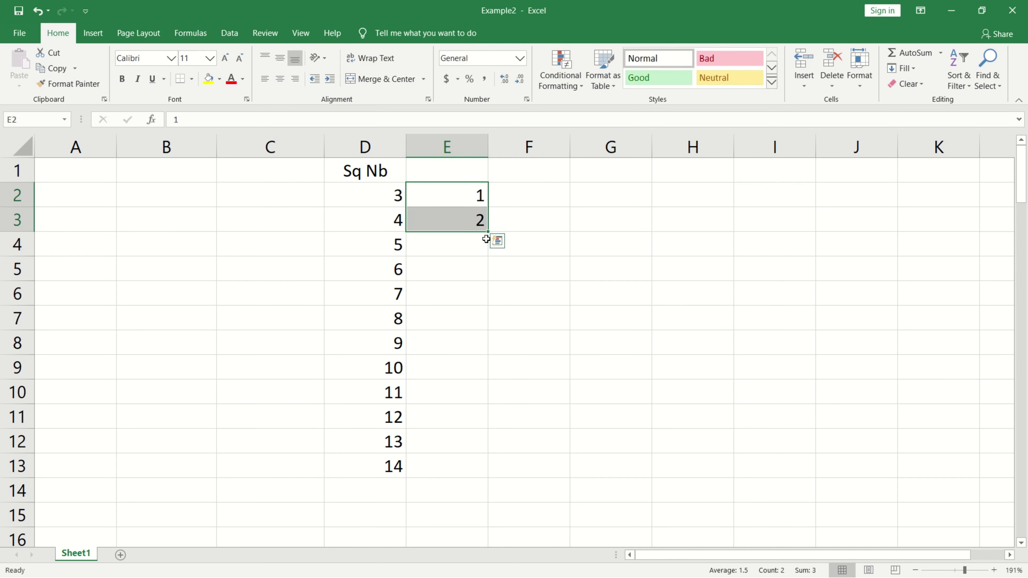
left_click_drag(488, 232, 493, 443)
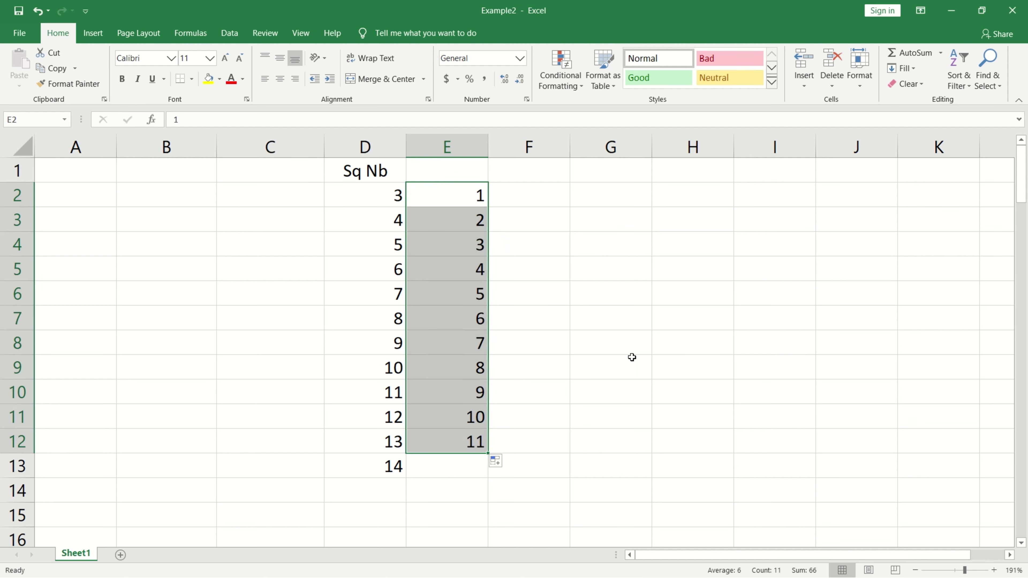
left_click(647, 269)
- Enter 1 and 3 in F2:F3 and auto-fill odd numbers down to 23 in F13
left_click(555, 199)
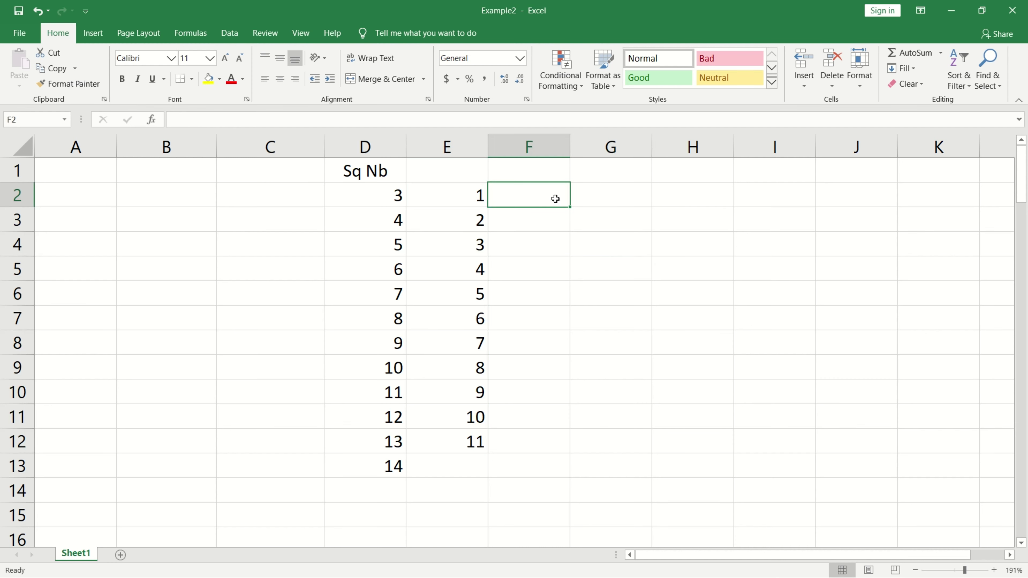
type("1")
left_click(555, 218)
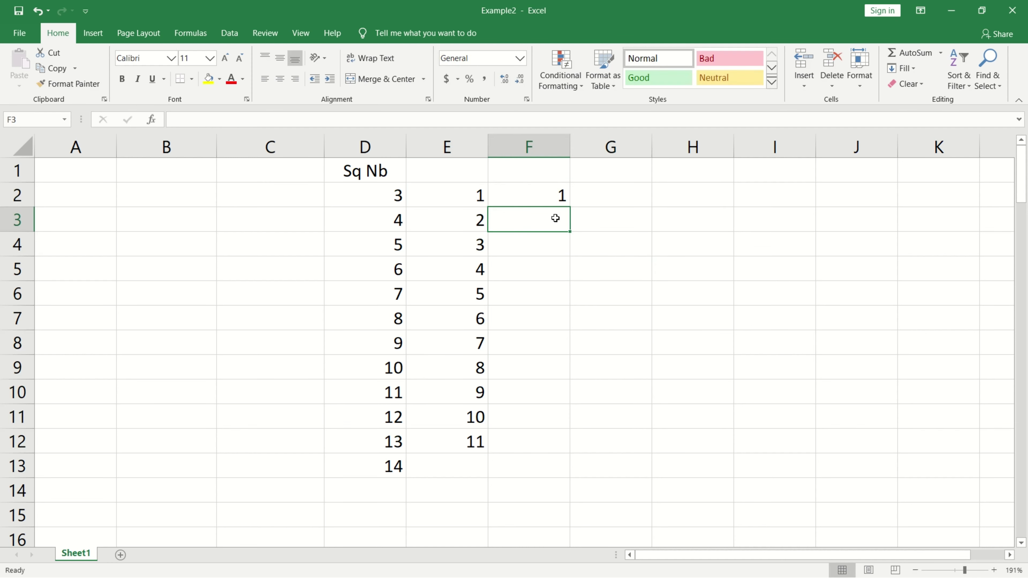
type("3")
key("Return")
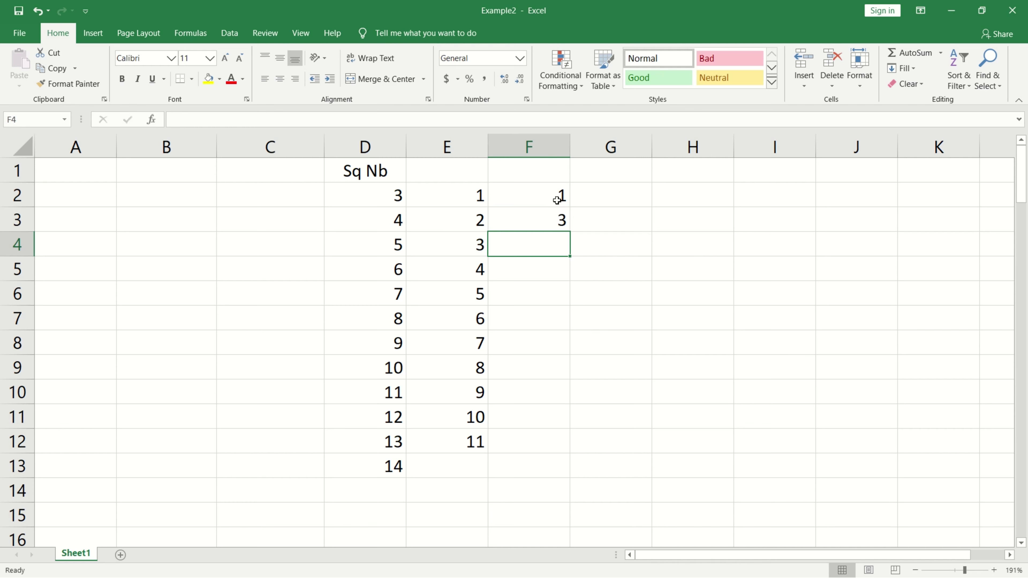
left_click_drag(560, 198, 562, 223)
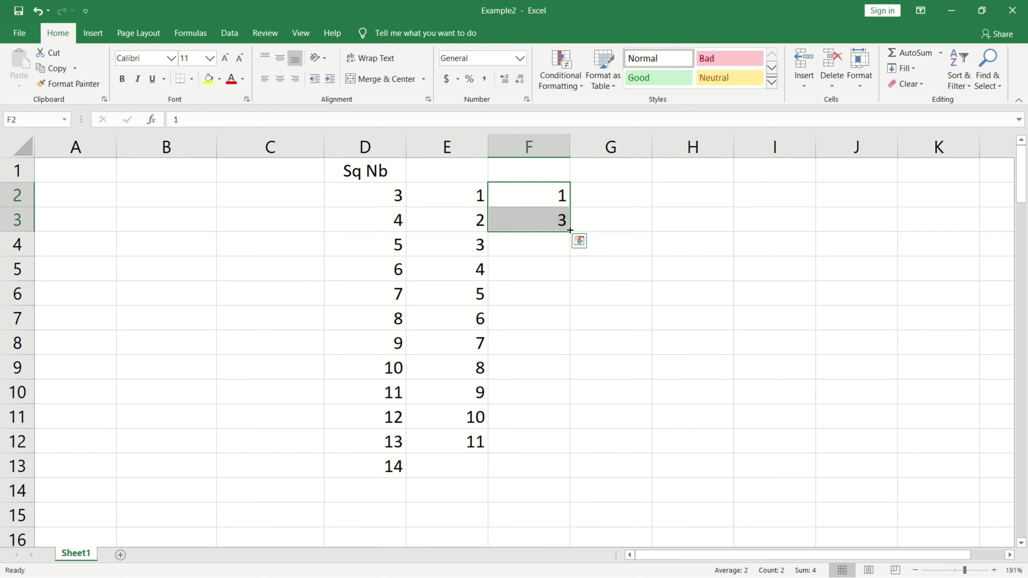
double_click(568, 232)
key("ctrl+Down")
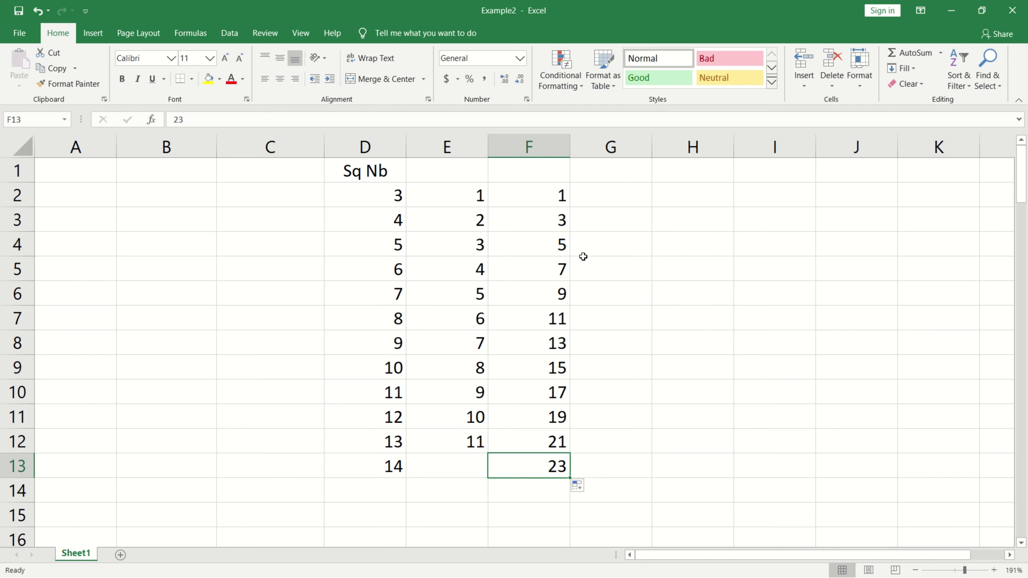
- Check the series ends: 3 and 14 in column D, 23 in column F
left_click(383, 195)
left_click(365, 147)
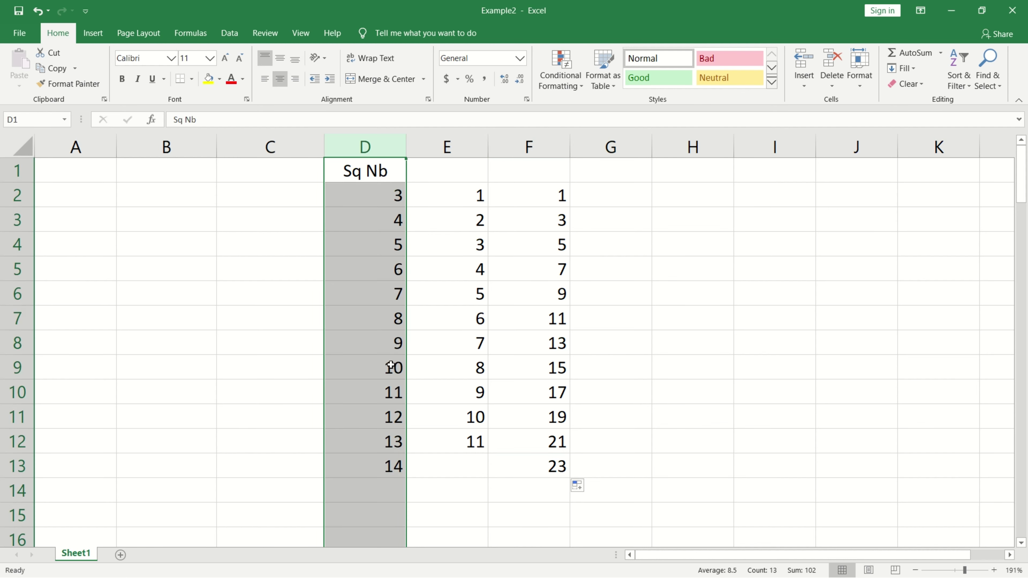
left_click(385, 465)
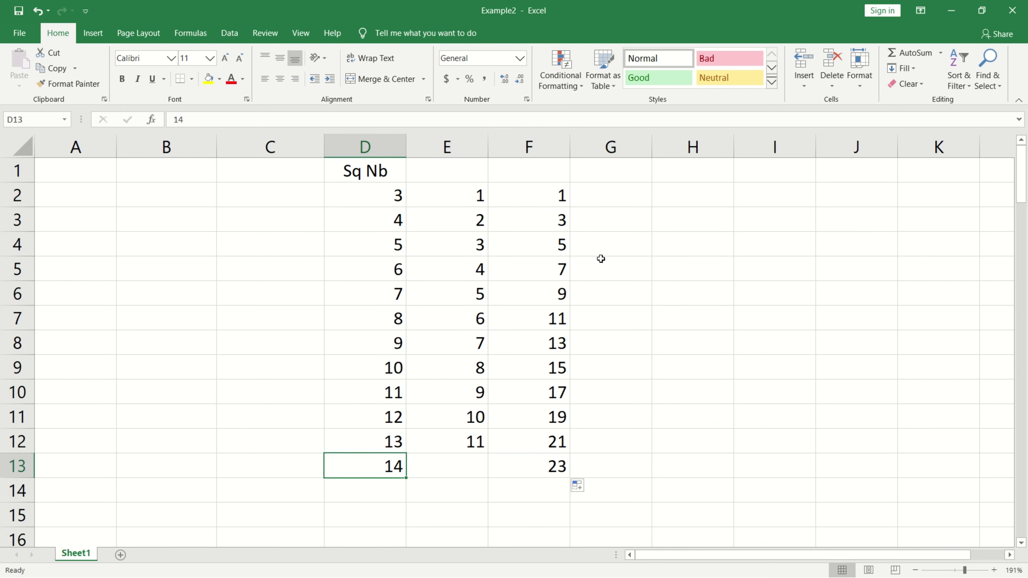
left_click(559, 471)
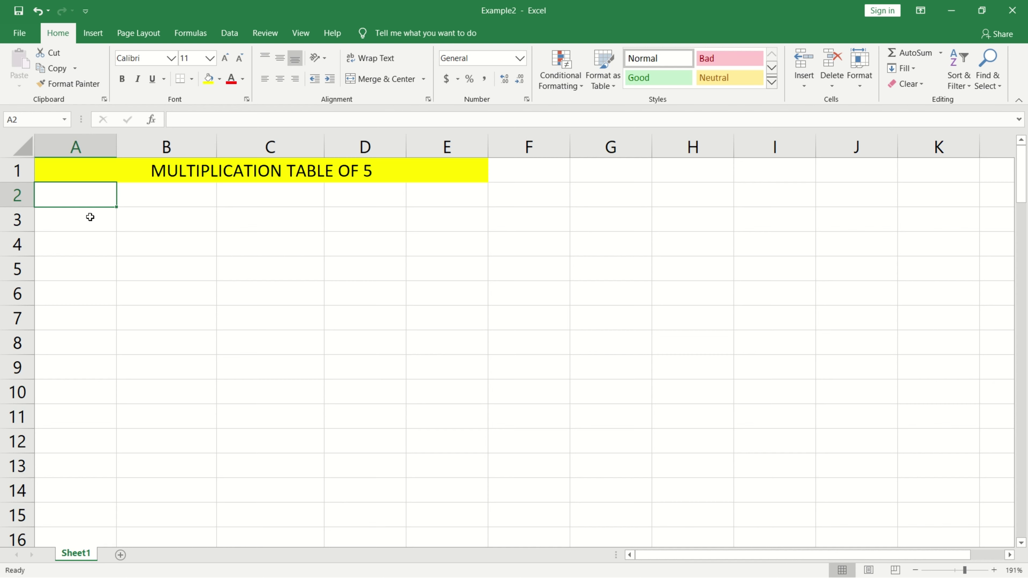
- Number A2:A11 from 1 to 10 by filling down from 1 and 2
type("1")
key("Return")
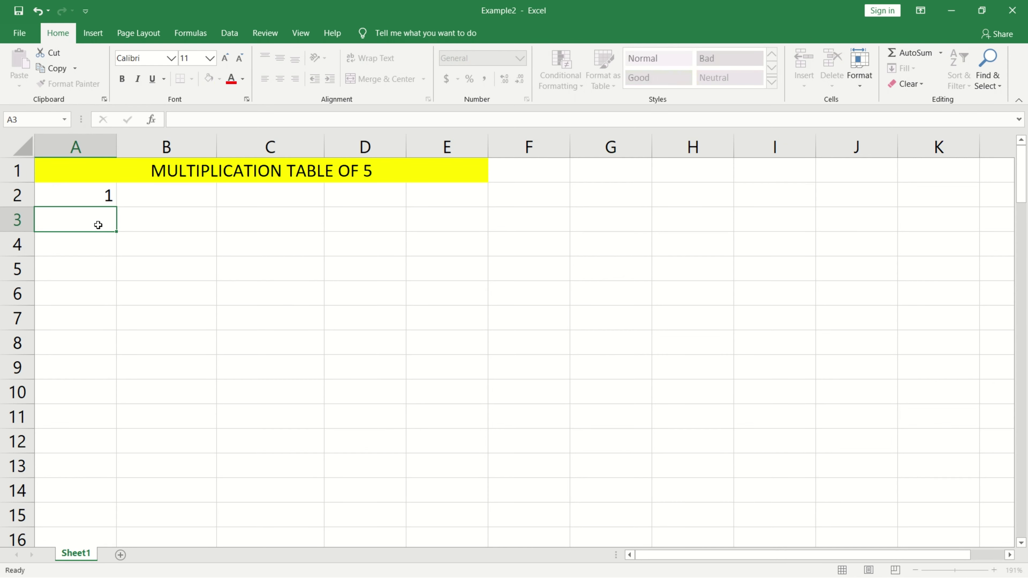
type("2")
key("Return")
left_click(106, 195)
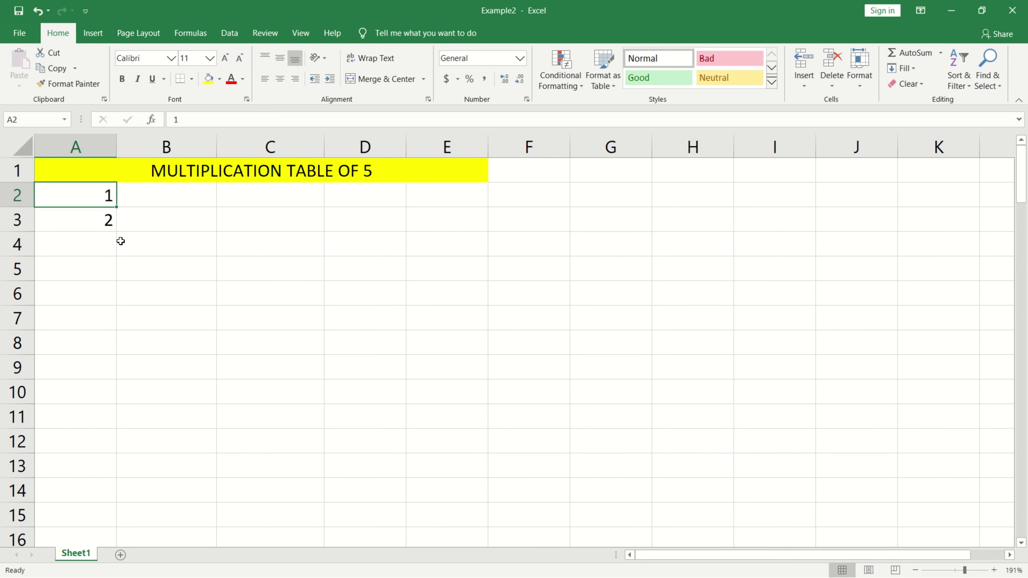
left_click_drag(106, 195, 120, 427)
- Put a centred X in B2, copy it down to B11, and narrow column B
double_click(188, 195)
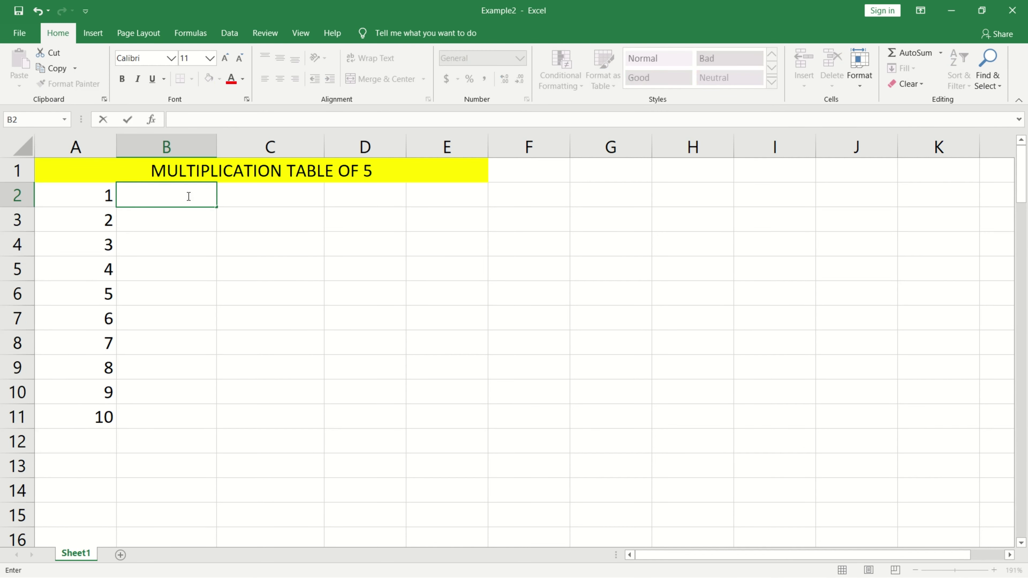
type("X")
key("ctrl+Return")
left_click(279, 78)
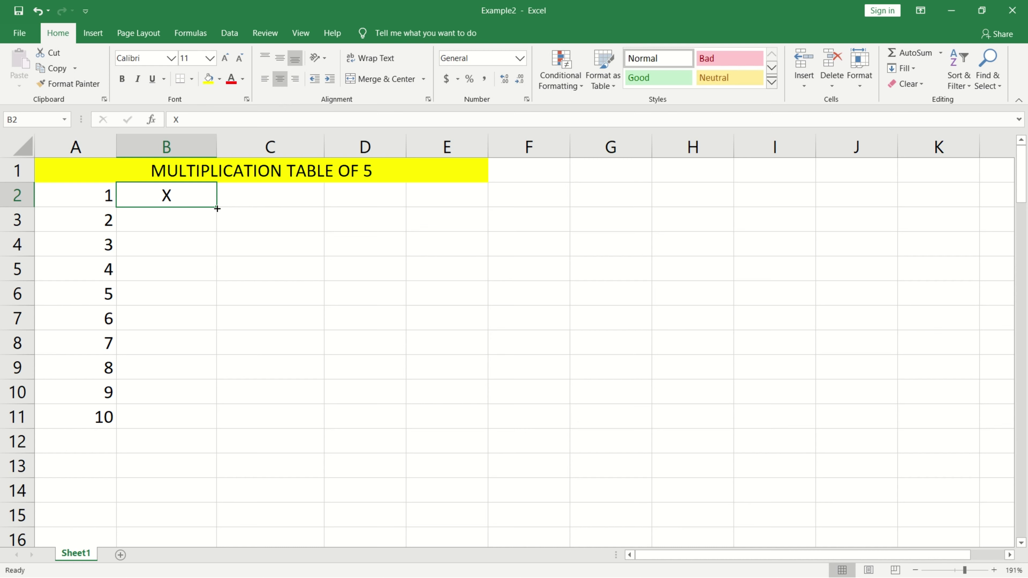
left_click_drag(217, 207, 227, 418)
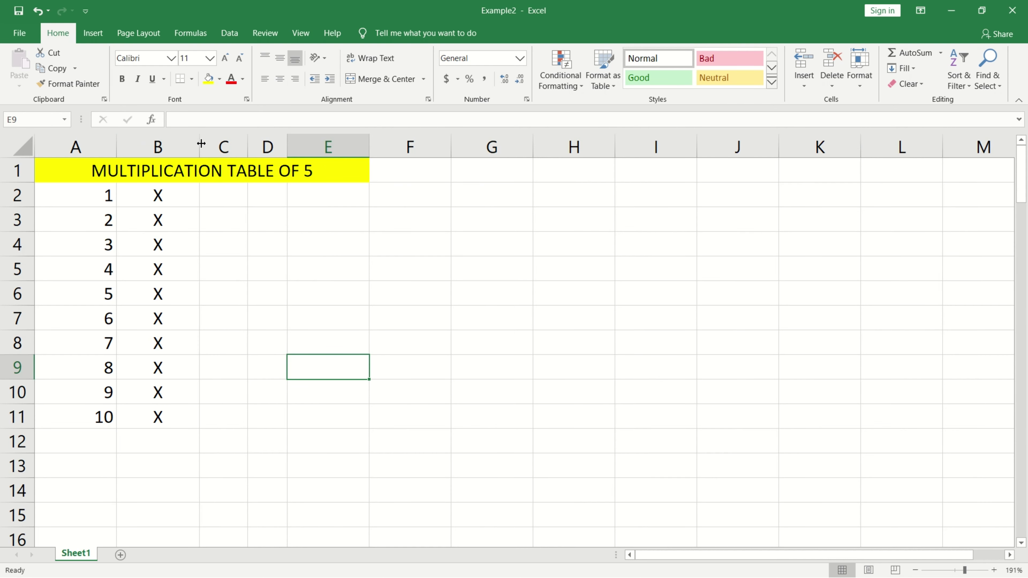
left_click_drag(201, 143, 170, 145)
left_click(195, 193)
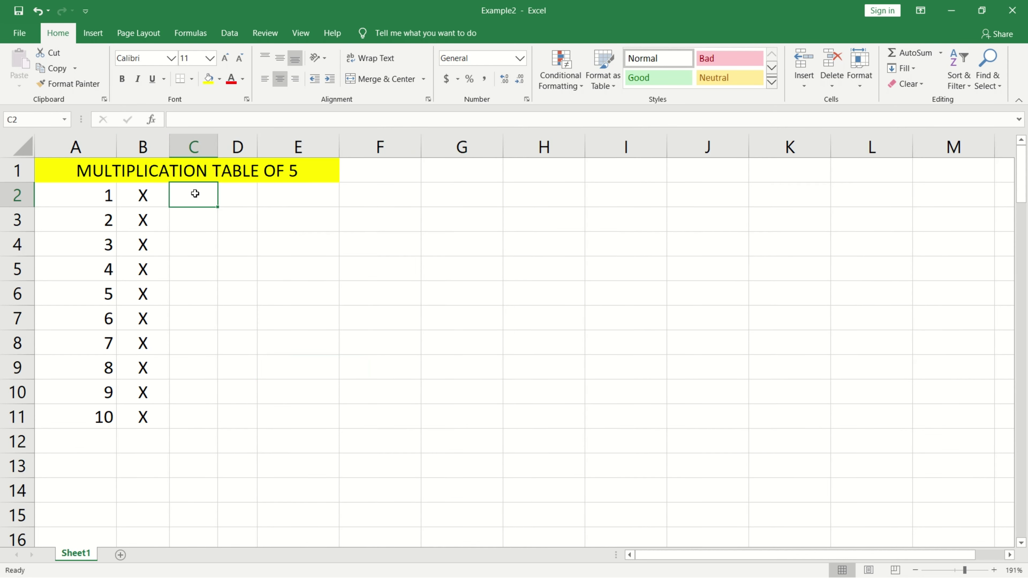
- Fill 5 down C2:C11 and an equals sign down D2:D11
type("5")
key("ctrl+Return")
double_click(217, 206)
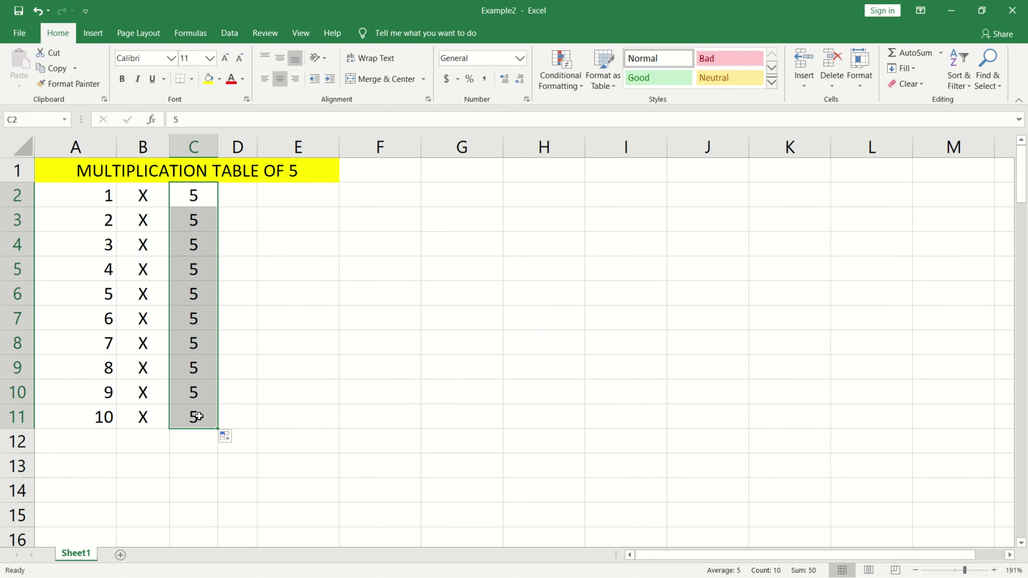
left_click(235, 191)
type("=")
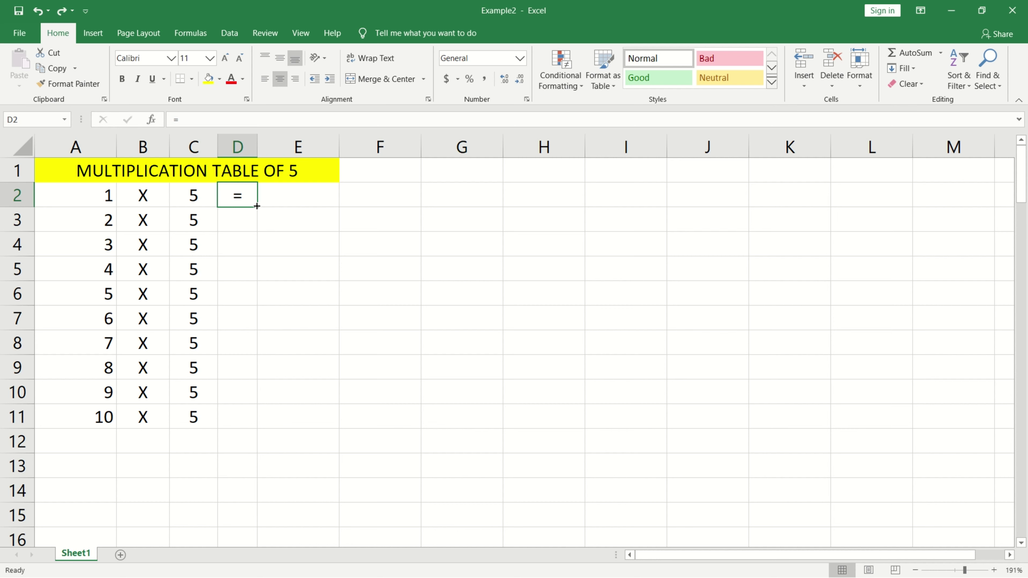
double_click(256, 206)
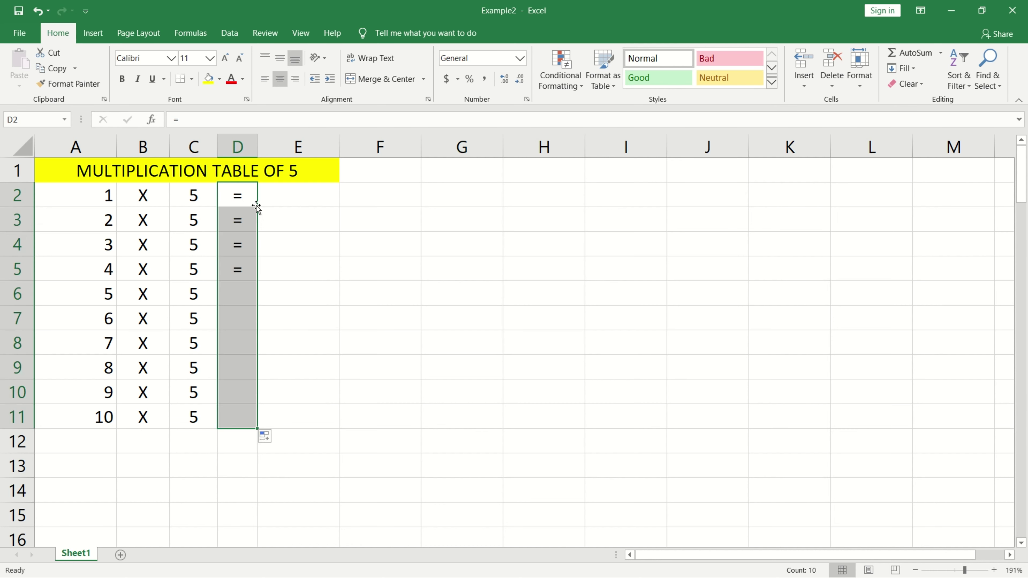
- Enter 5 and 10 in E2:E3 and fill the multiples of 5 down to 50
left_click(304, 204)
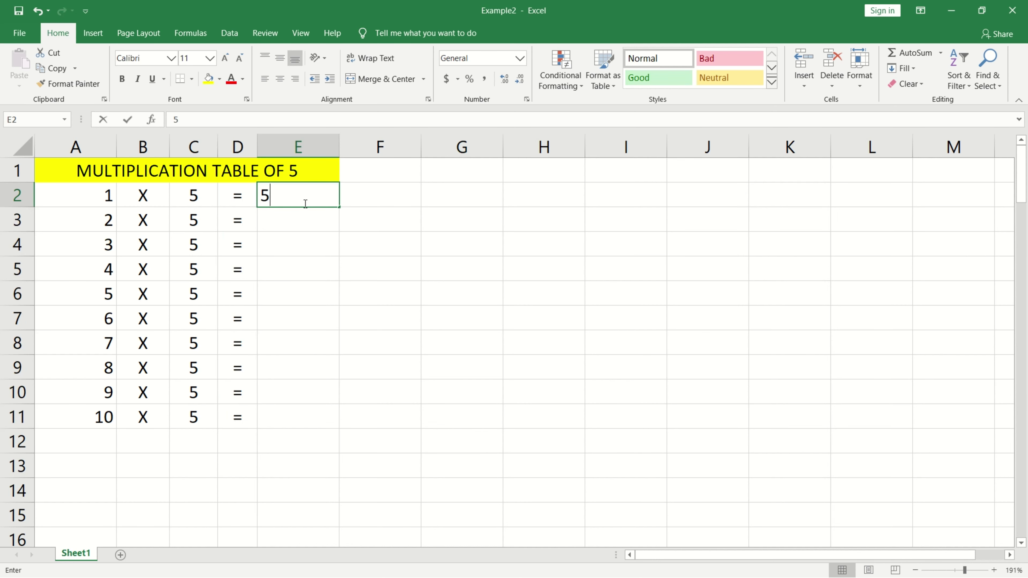
type("5")
left_click(288, 220)
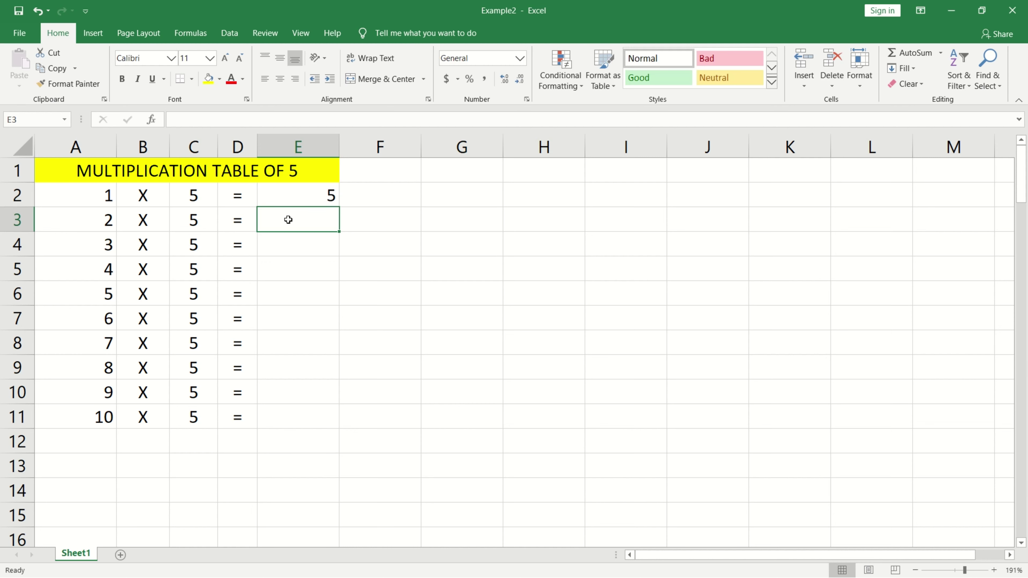
type("10")
left_click(330, 198)
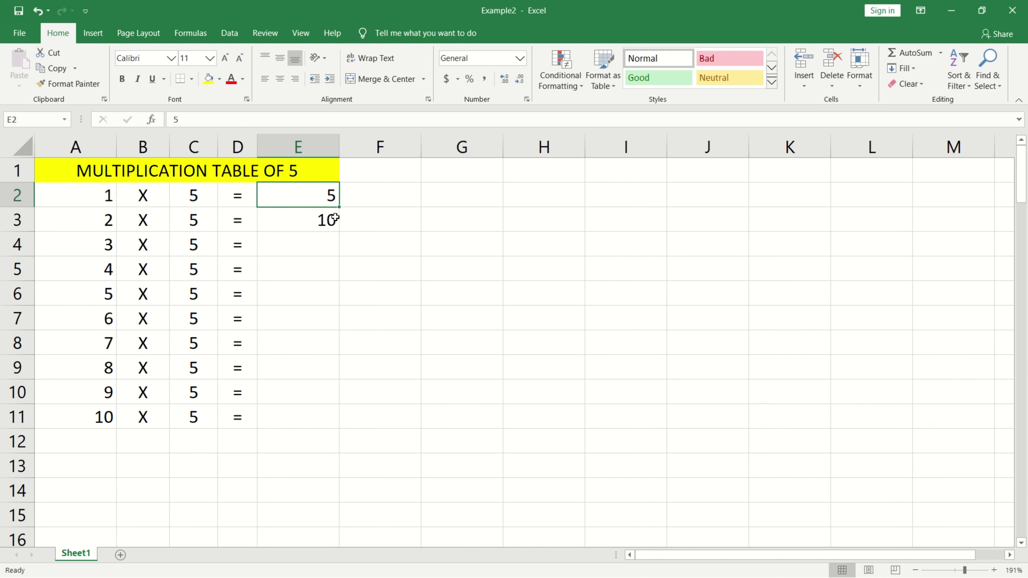
left_click_drag(336, 218, 336, 218)
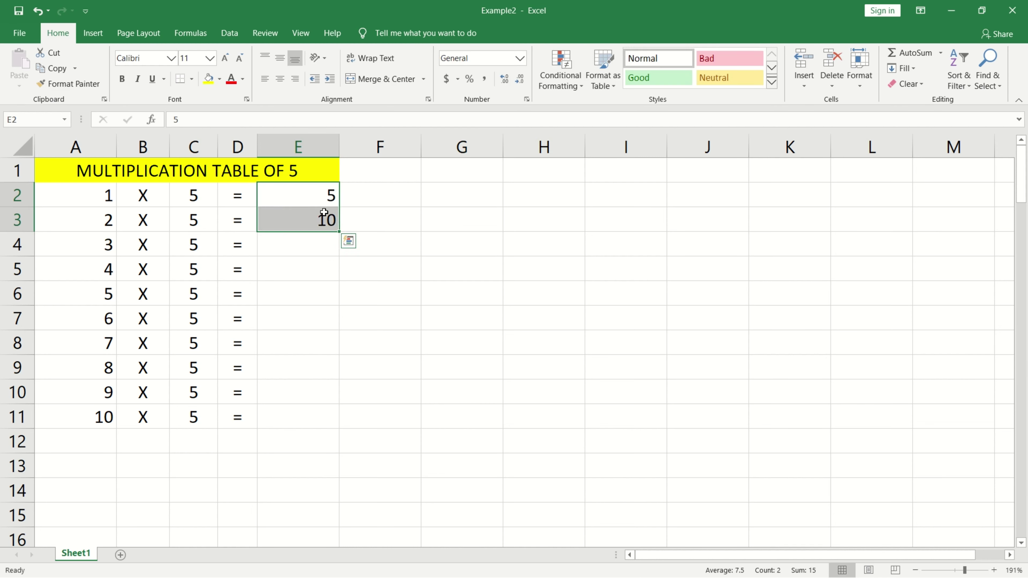
left_click_drag(339, 231, 340, 429)
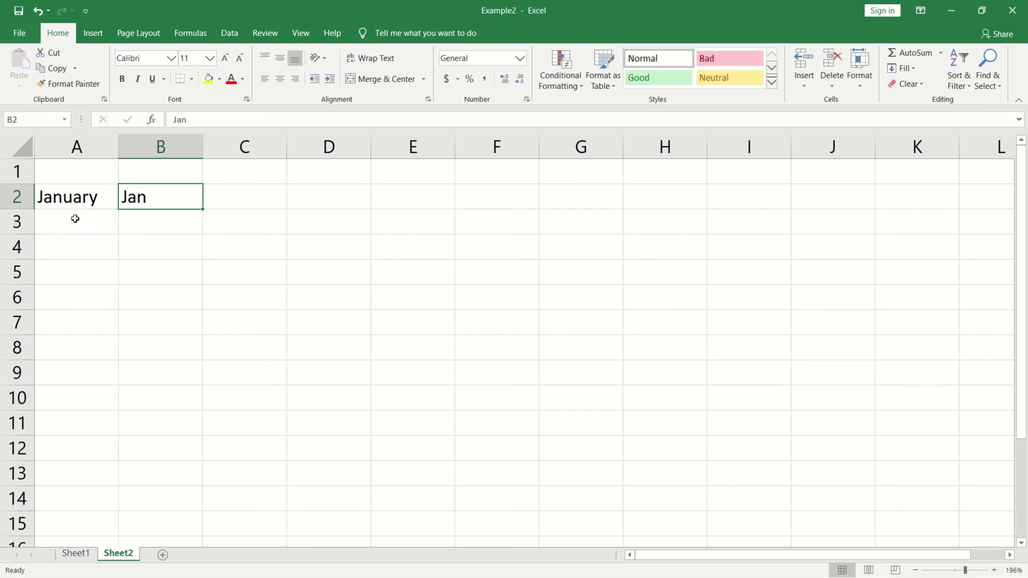
- Fill month names from June in A6 up to January in A1 and down to row 14
left_click(83, 198)
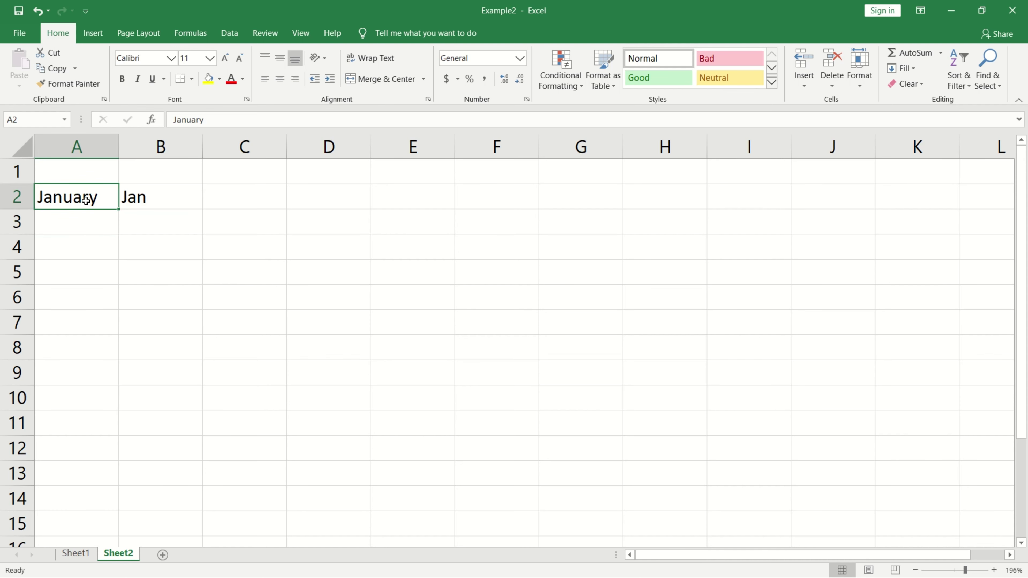
left_click(157, 198)
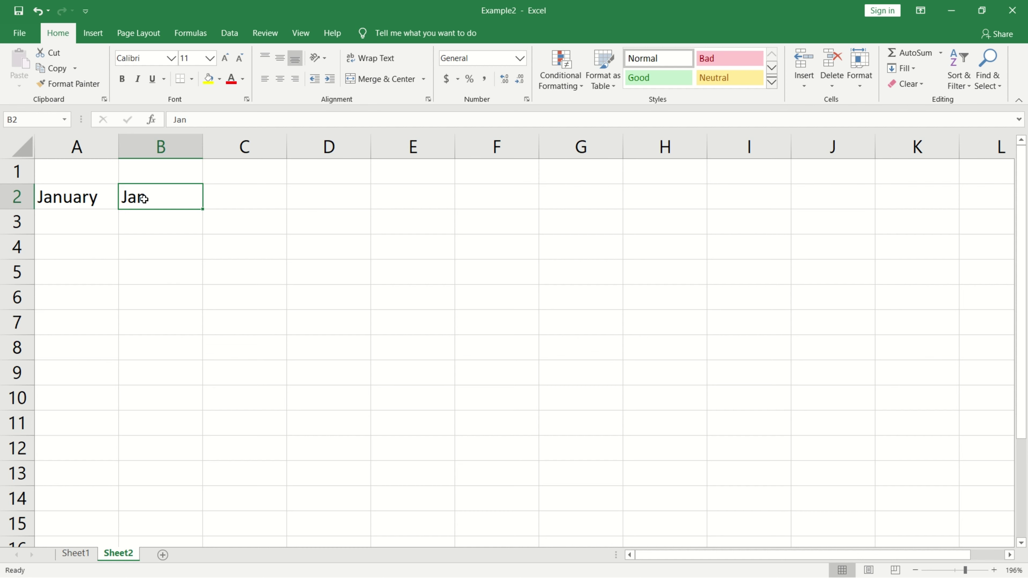
key("Left")
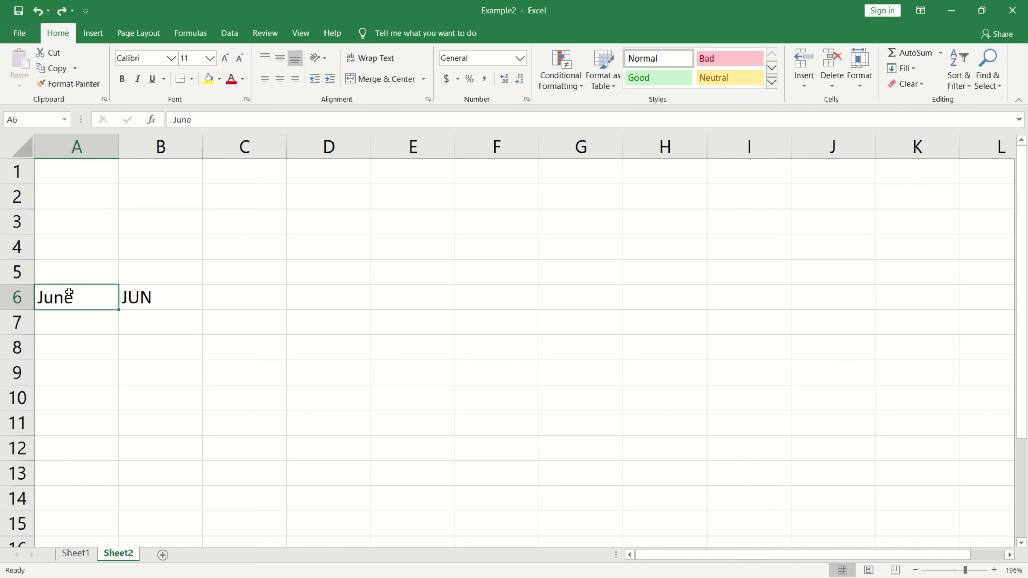
left_click_drag(120, 309, 129, 170)
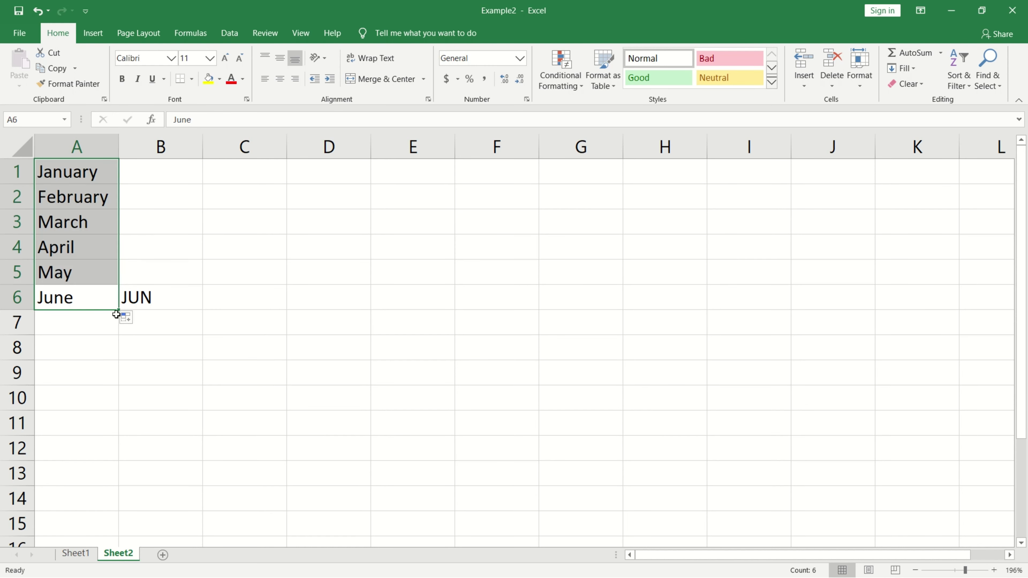
left_click_drag(119, 310, 119, 512)
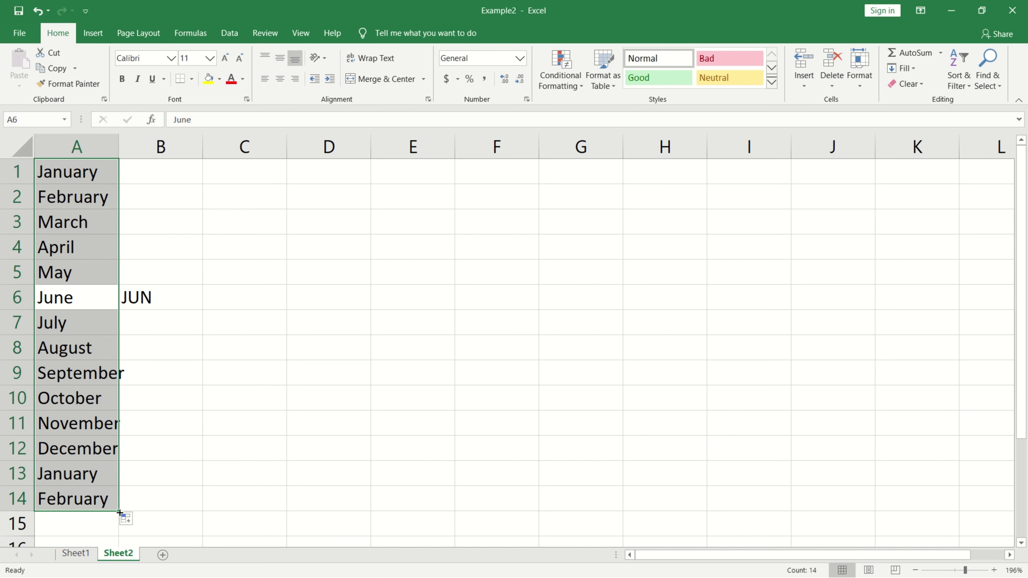
- Auto-fill abbreviated months down column B from JUN in B6 to FEB
left_click(182, 302)
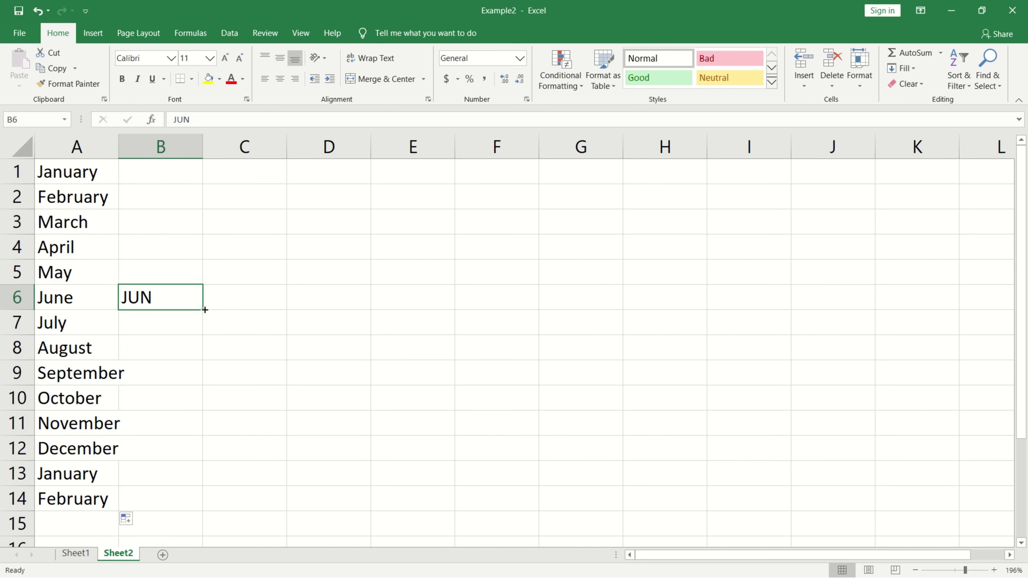
double_click(205, 310)
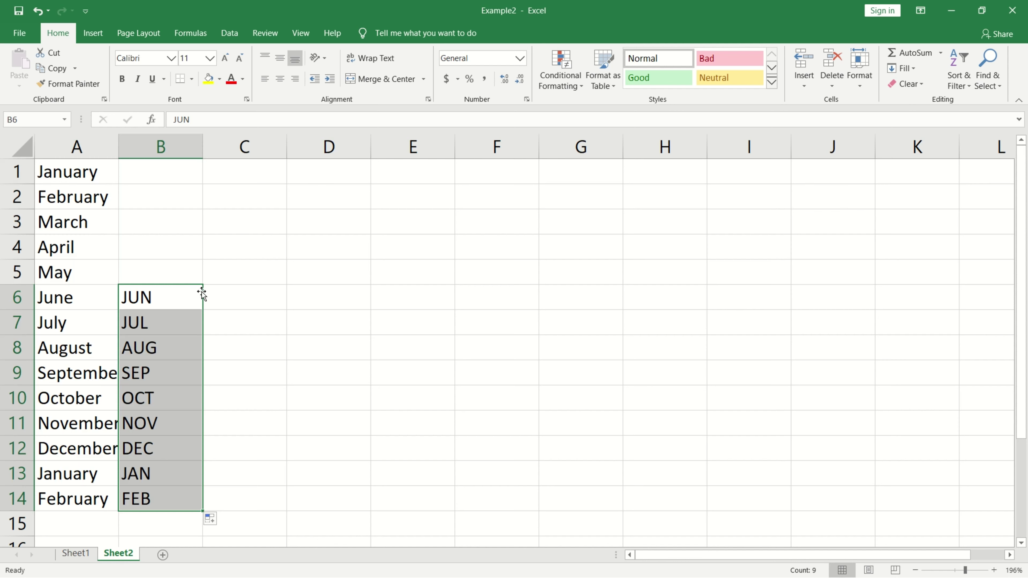
left_click(206, 508)
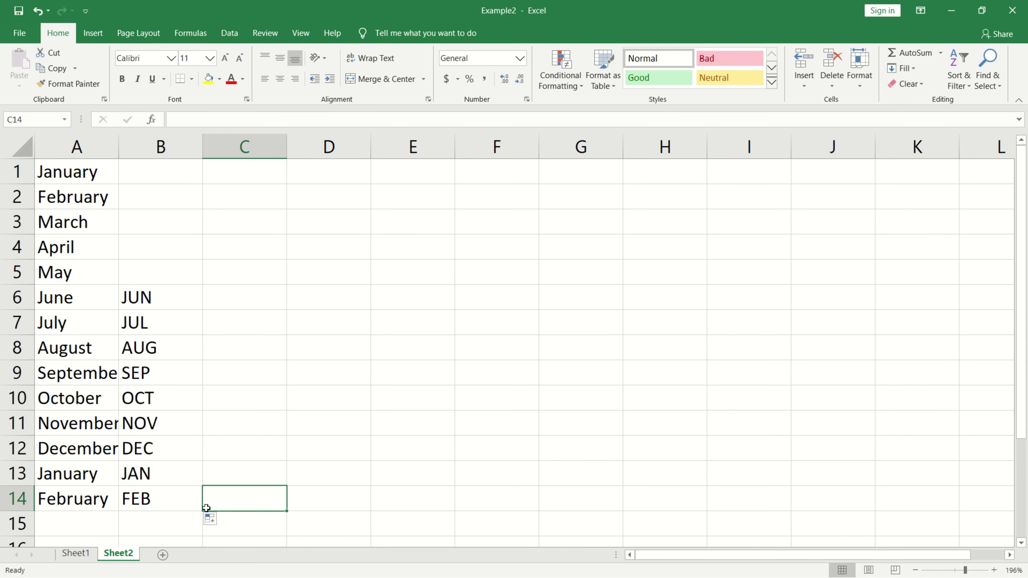
left_click(175, 494)
- Extend the abbreviations up to JAN in B1 and fill weekdays down column D from sun
left_click_drag(201, 513, 218, 164)
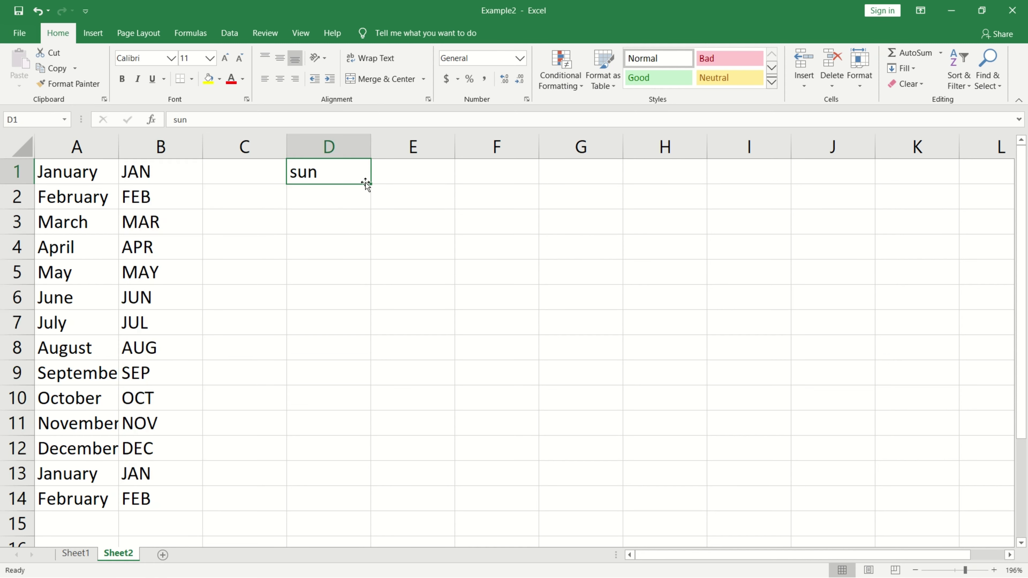
left_click_drag(366, 185, 367, 360)
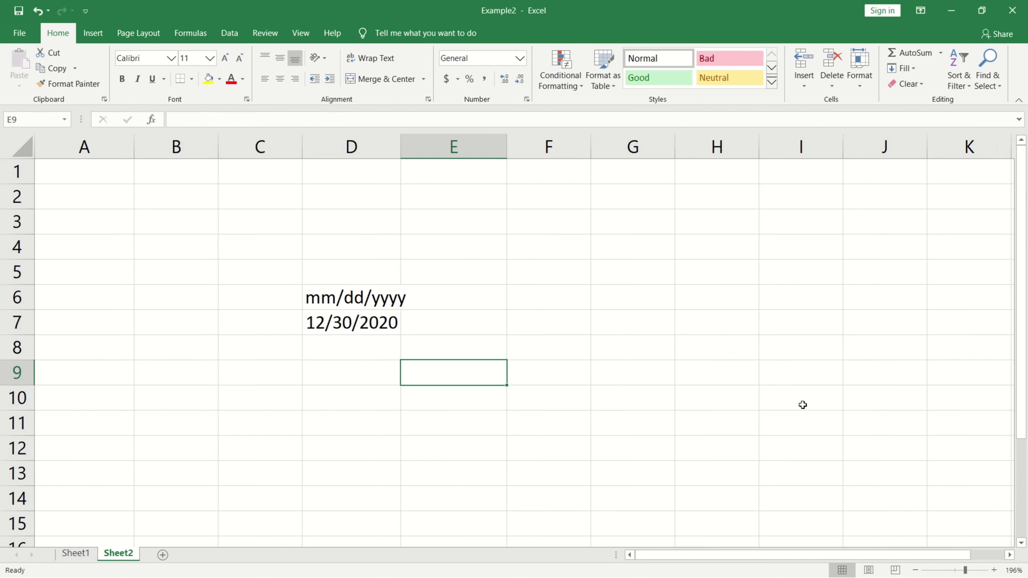
- Type a test date 12-30-20 beside the example, then undo it
left_click(320, 297)
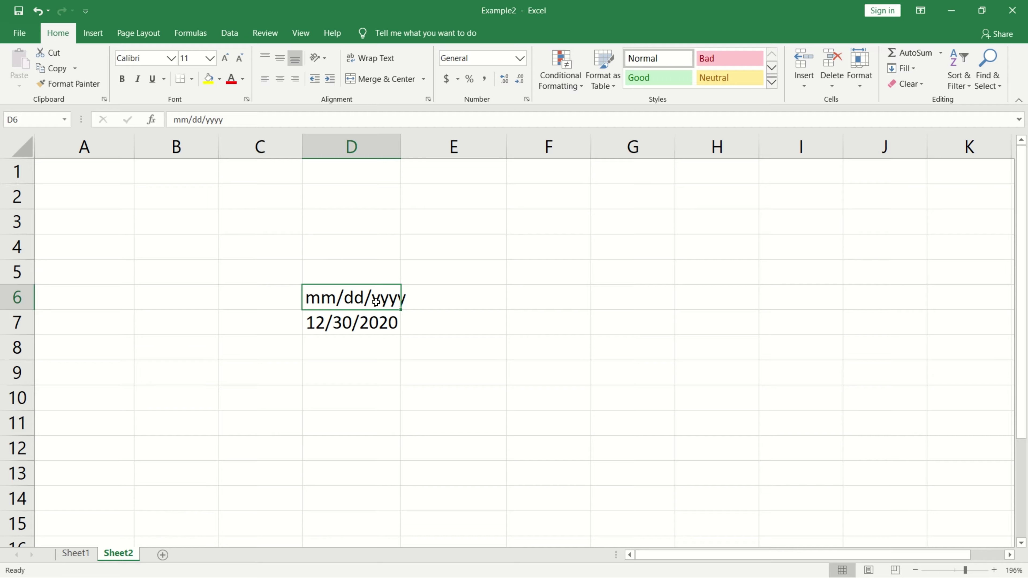
left_click(437, 323)
type("12-30-20")
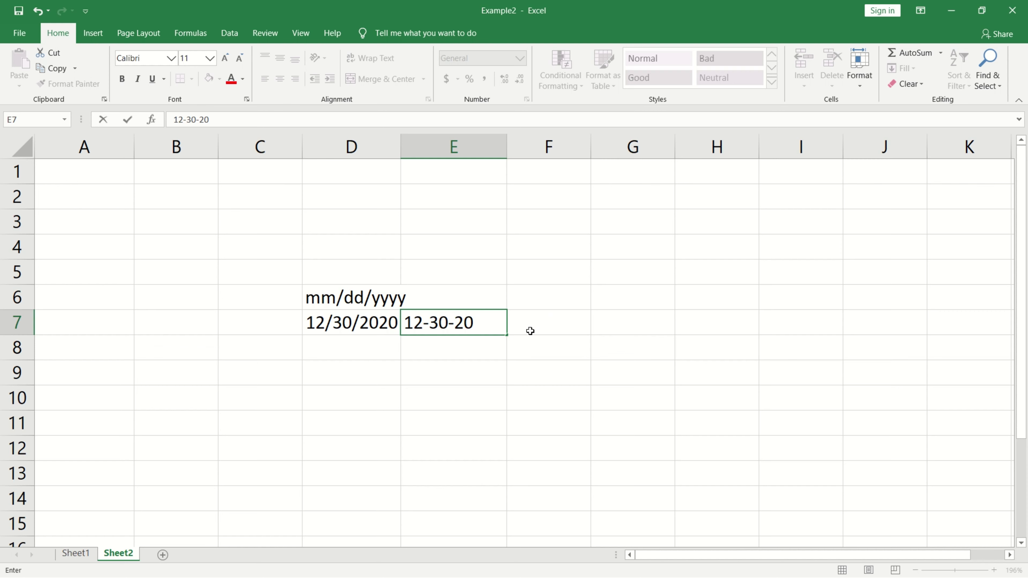
key("ctrl+z")
key("ctrl+z")
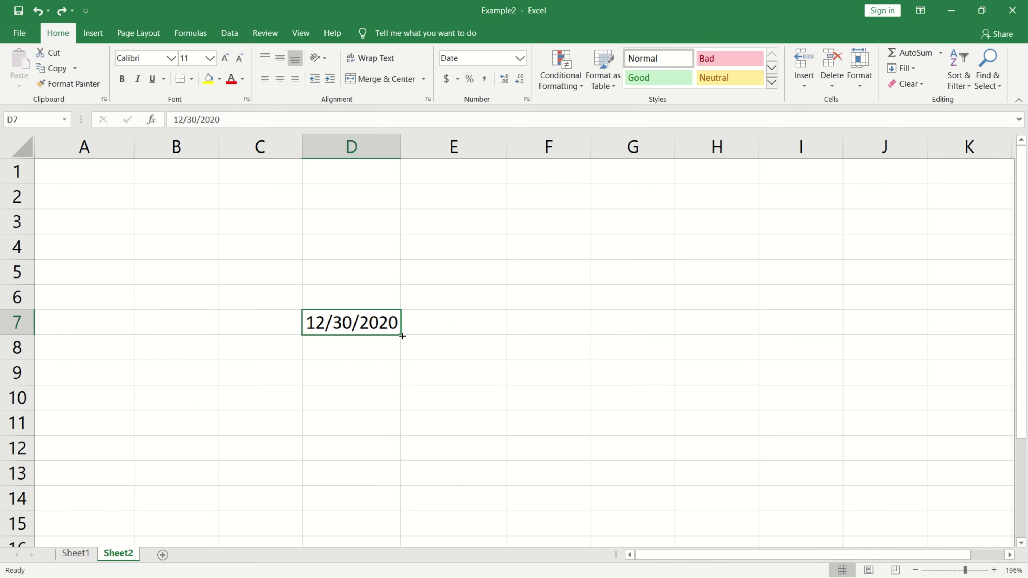
- Fill dates down to 1/4/2021, up to 12/26/2020, and across row 3 to 12/29/2020
left_click_drag(400, 334, 401, 443)
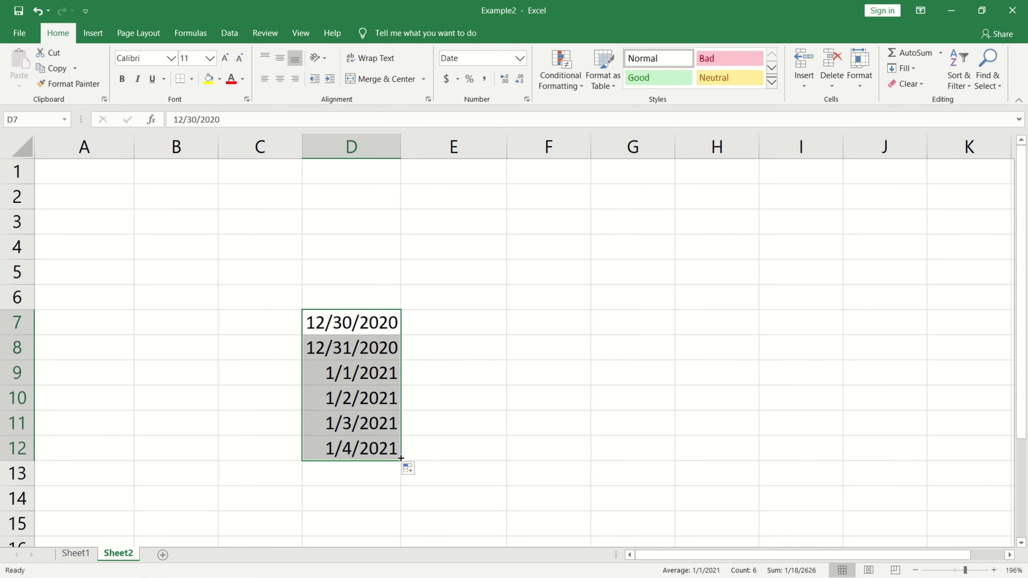
left_click_drag(401, 459, 411, 213)
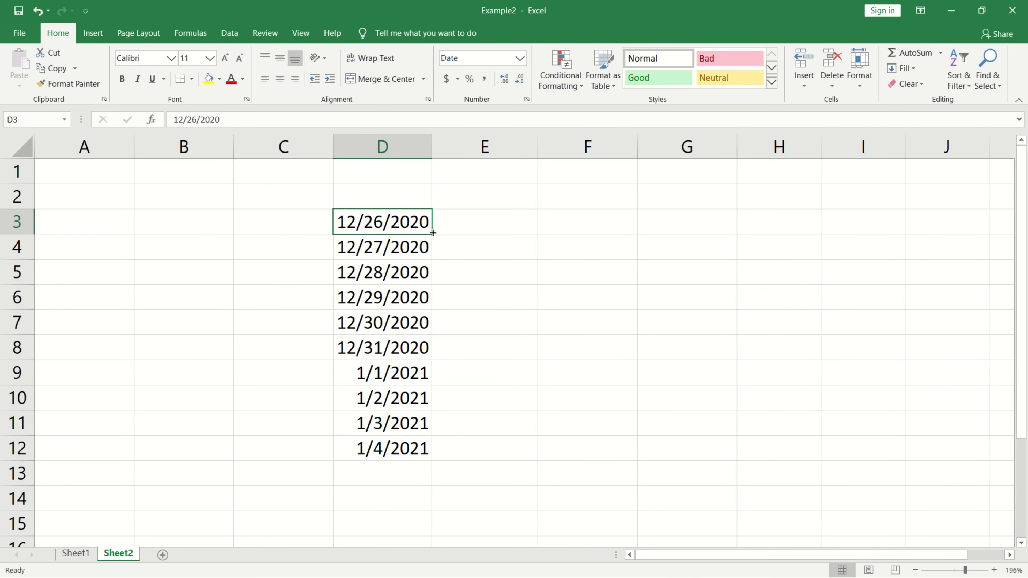
left_click_drag(433, 232, 179, 218)
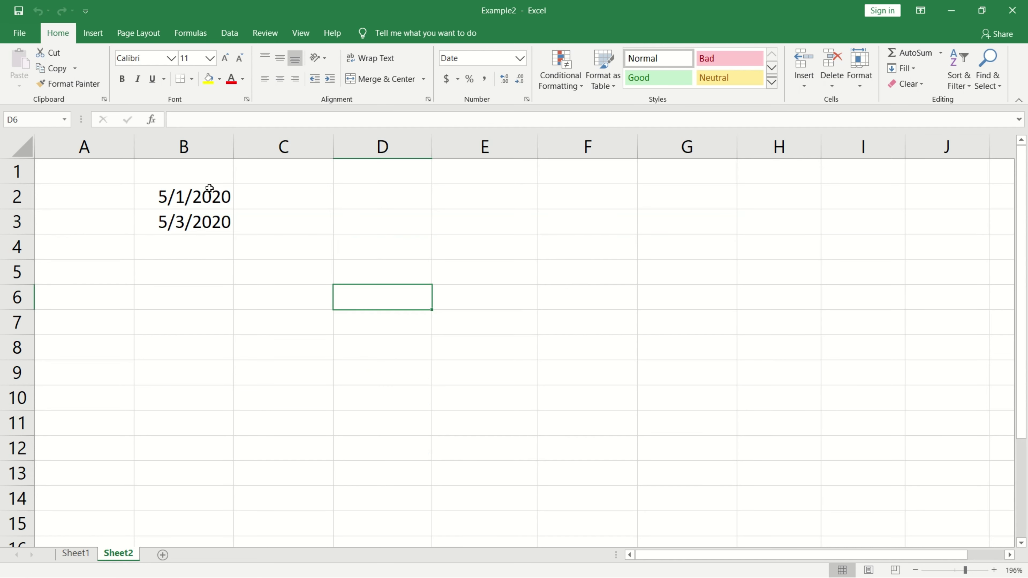
- Fill 5/1/2020 and 5/3/2020 down in two-day steps to 5/13/2020
left_click(209, 189)
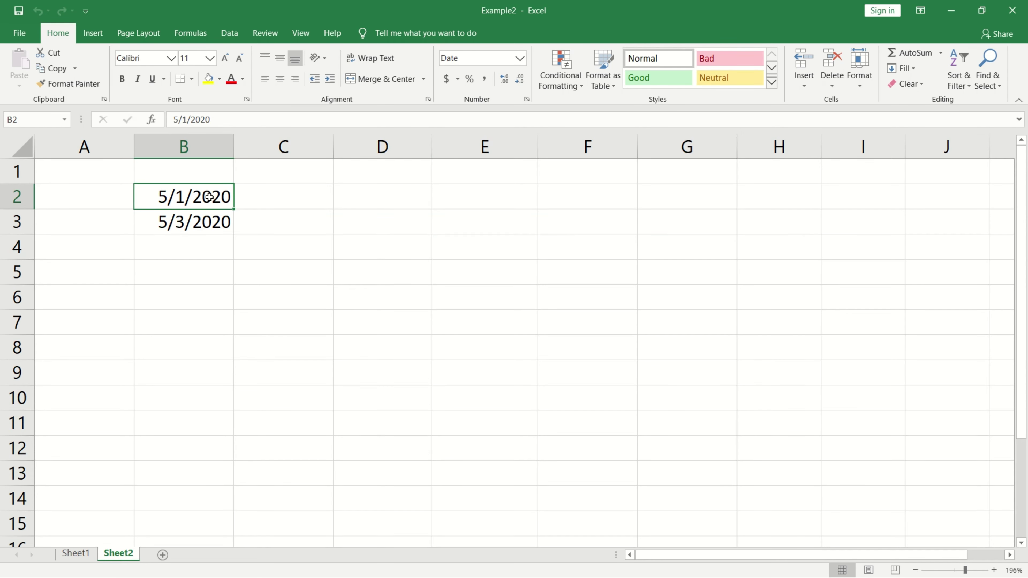
left_click_drag(205, 205, 205, 222)
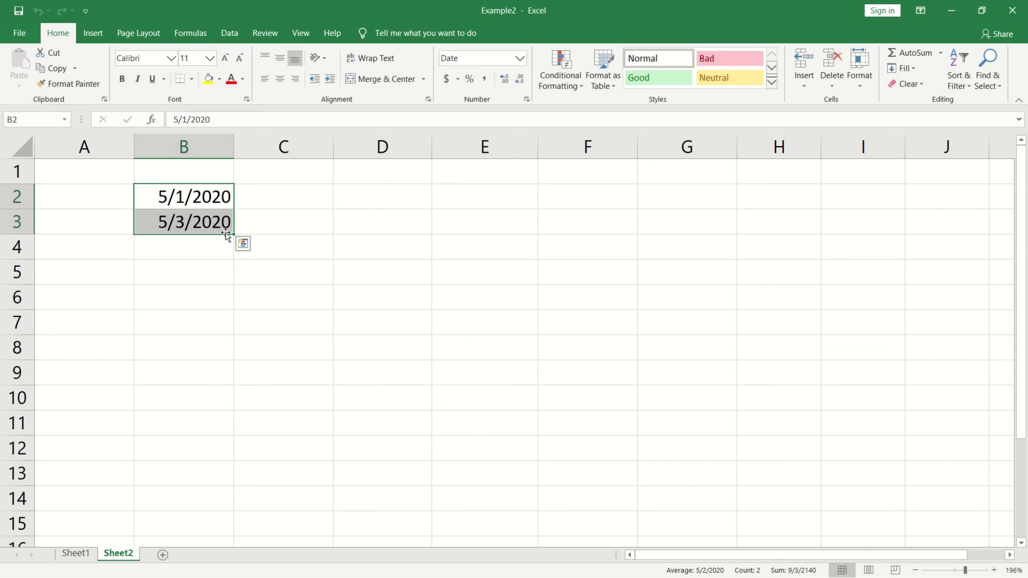
left_click_drag(233, 234, 236, 365)
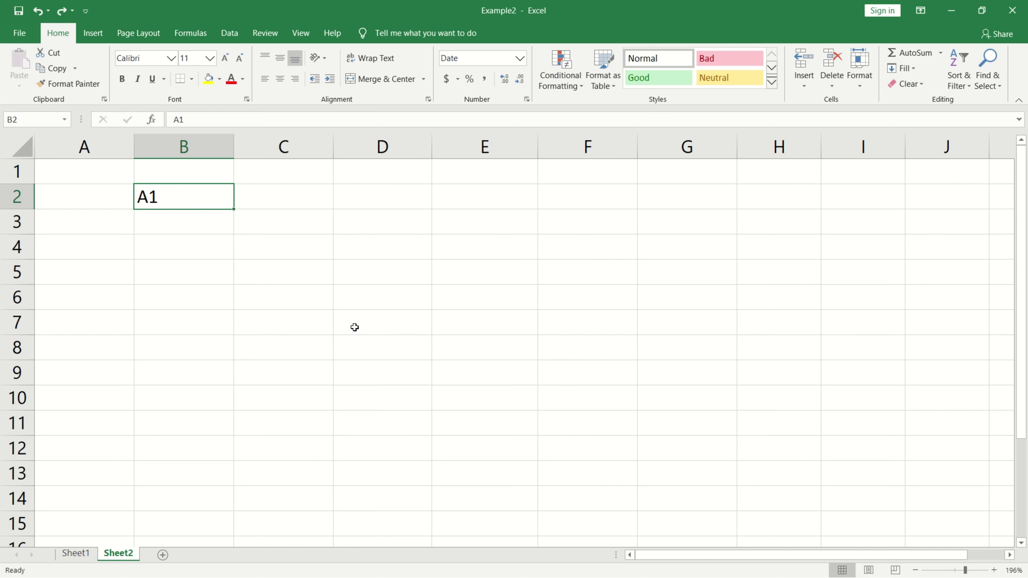
- Fill A1–A10 down column B, then type Q1 in C2 and repeat Q1–Q4 to C11
left_click_drag(234, 209, 234, 209)
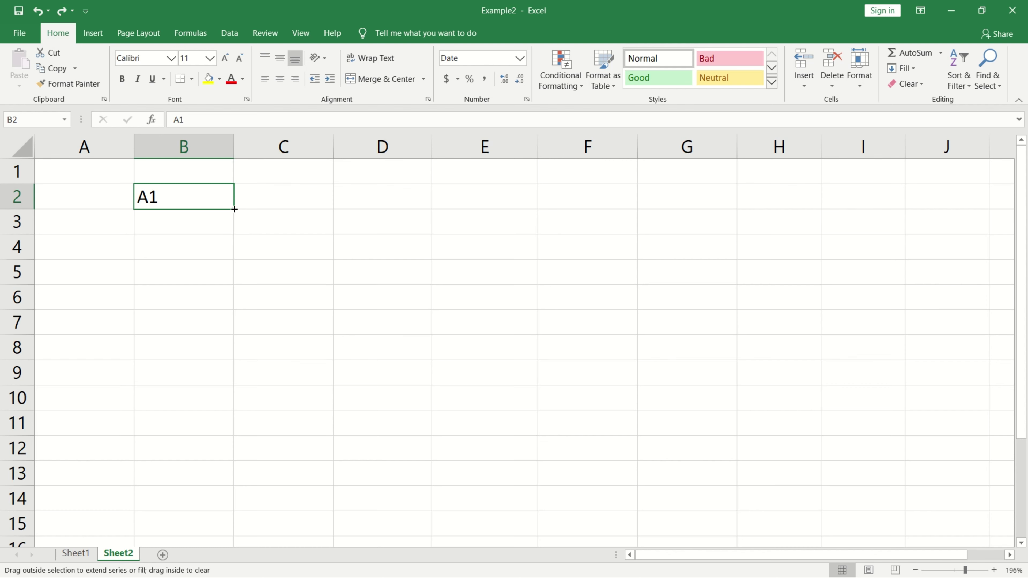
left_click_drag(234, 209, 243, 307)
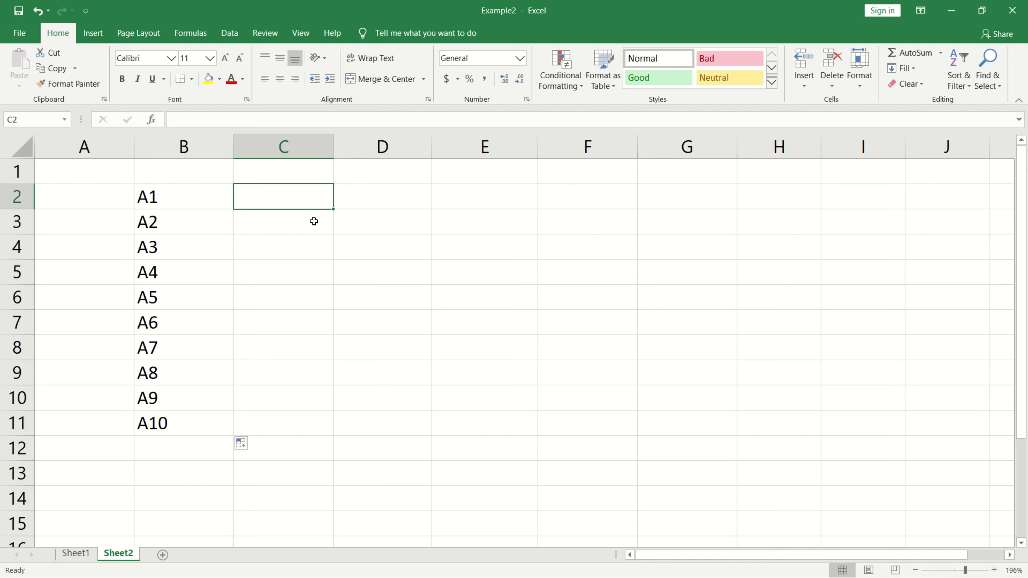
type("Q")
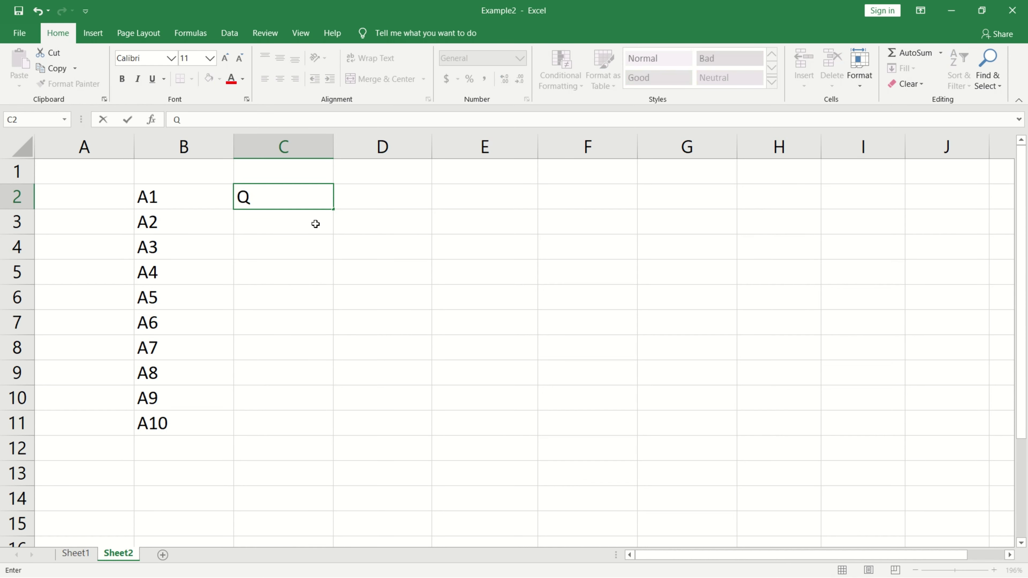
type("1")
left_click(298, 204)
left_click_drag(334, 208, 331, 425)
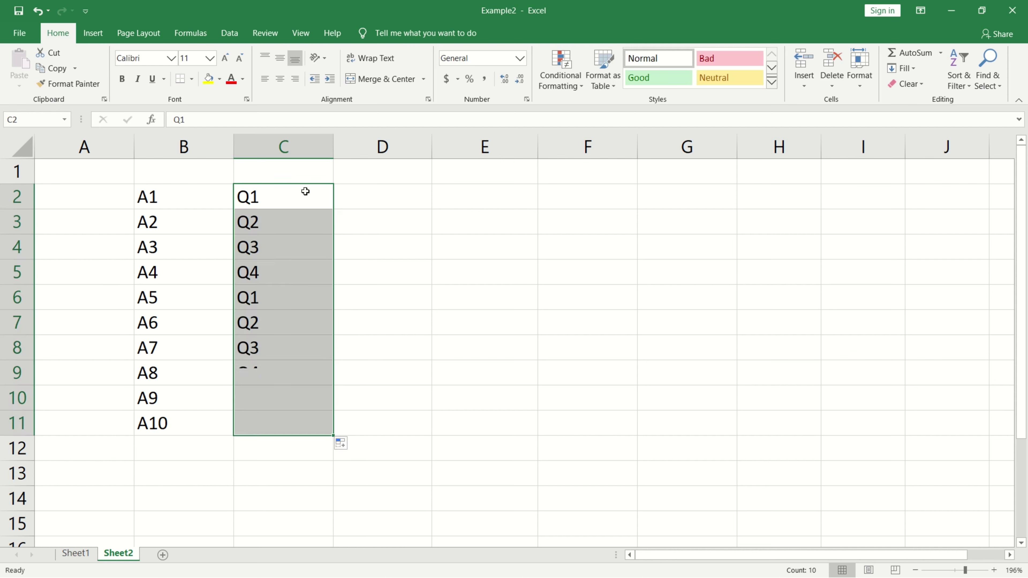
- Check the repeating quarters: Q4 in row 5, Q1 in row 6, Q4 in row 9
left_click(258, 277)
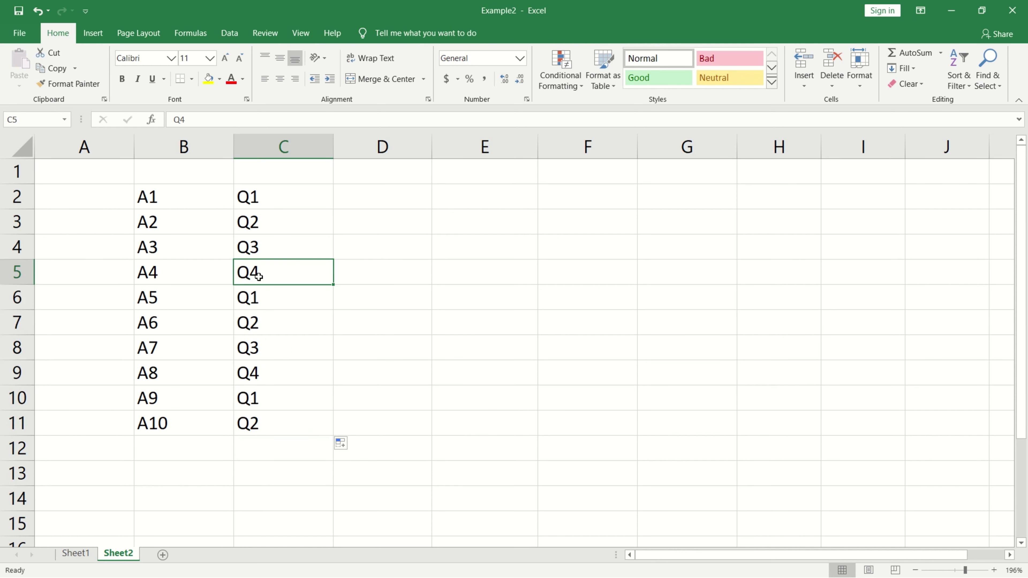
left_click(257, 301)
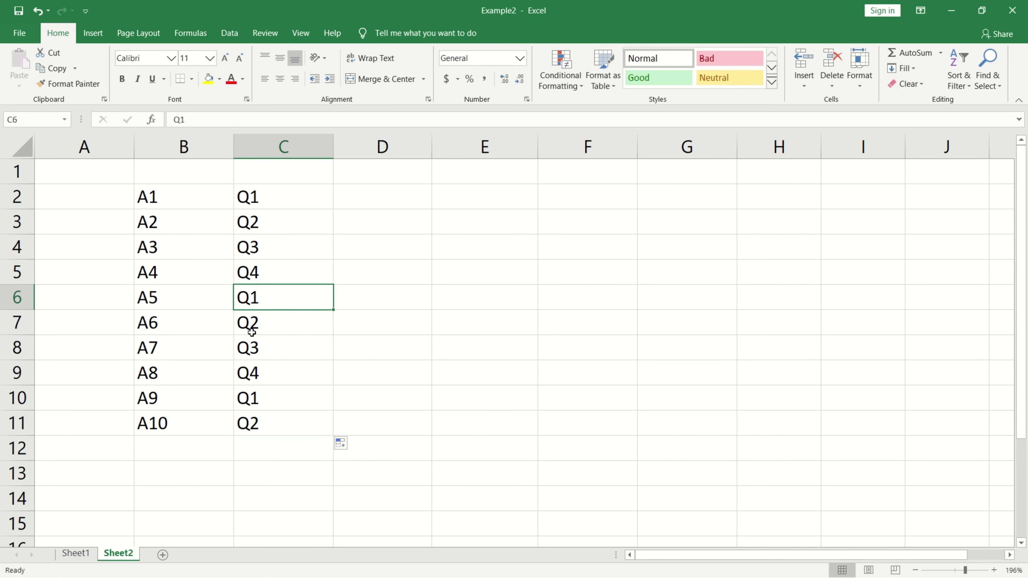
left_click(257, 373)
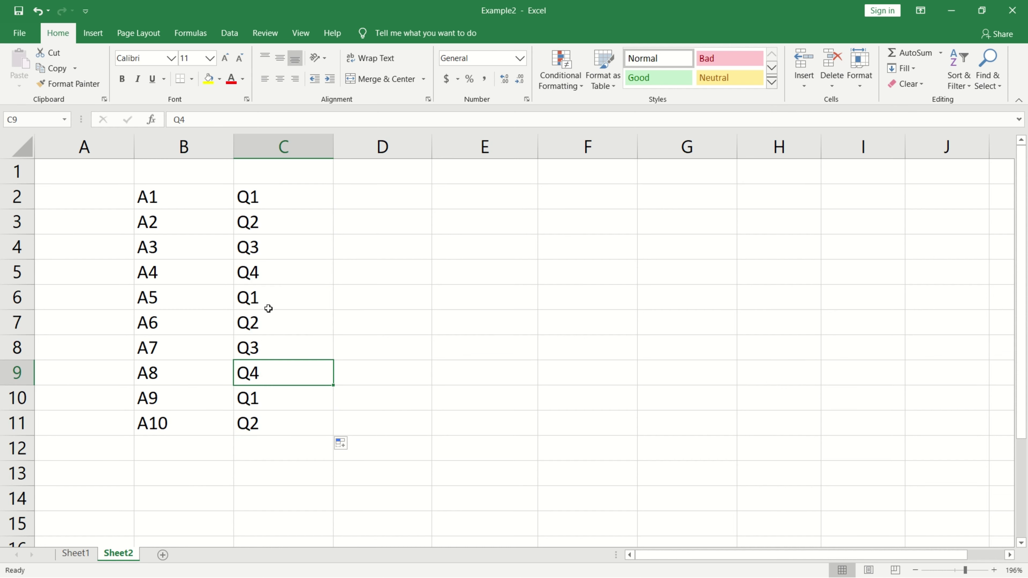
left_click(272, 299)
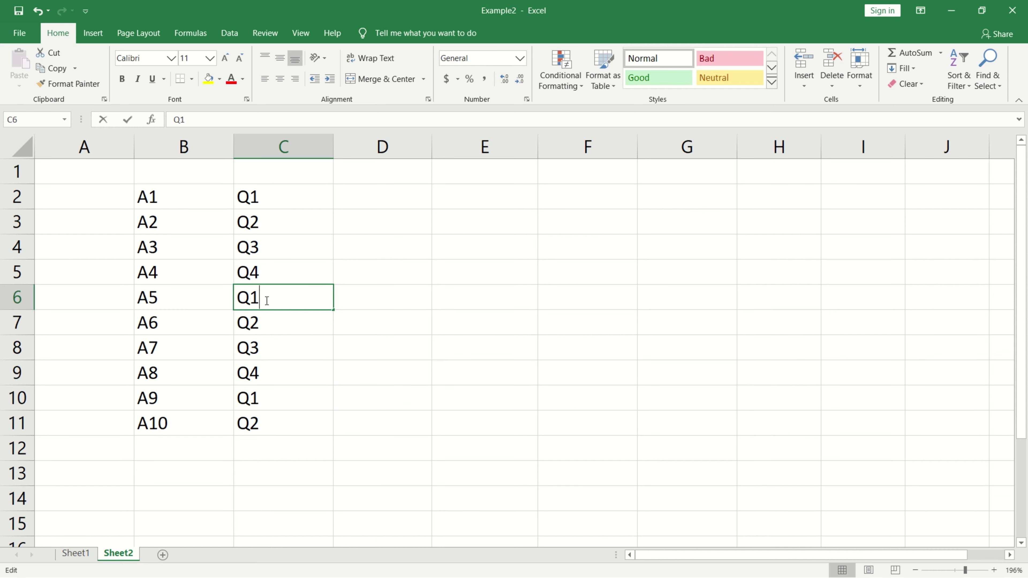
- Try changing C6 to Q5, undo, then repeat the A–E letters from C2:C6 down to C11
double_click(271, 299)
key("BackSpace")
type("5")
left_click_drag(283, 198, 338, 427)
key("ctrl+z")
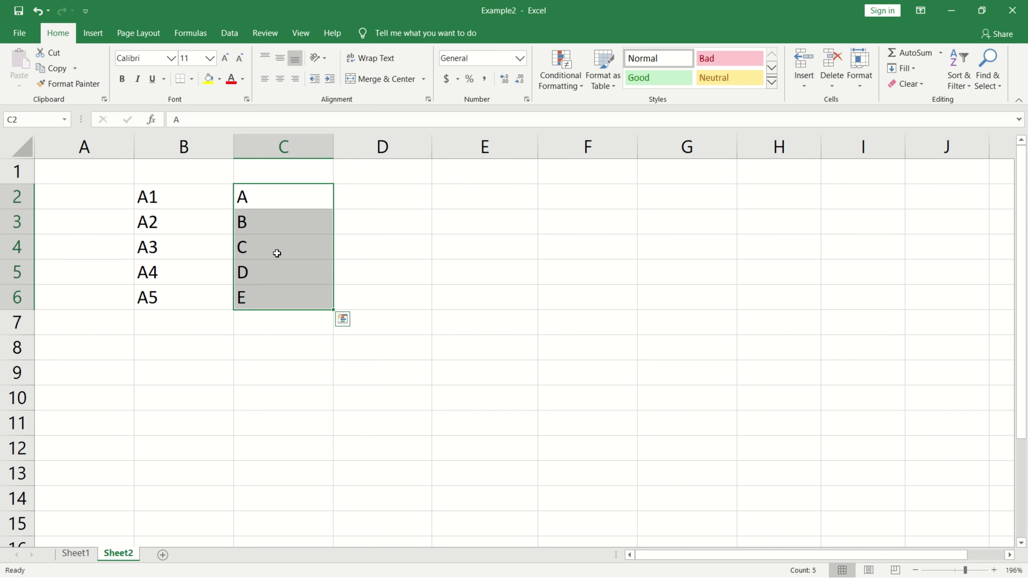
left_click_drag(332, 310, 333, 435)
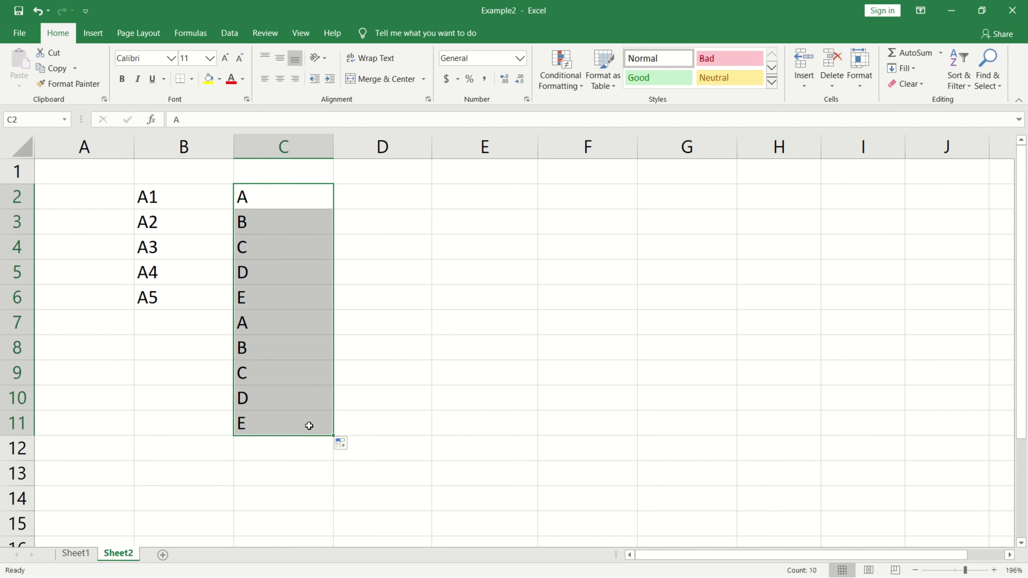